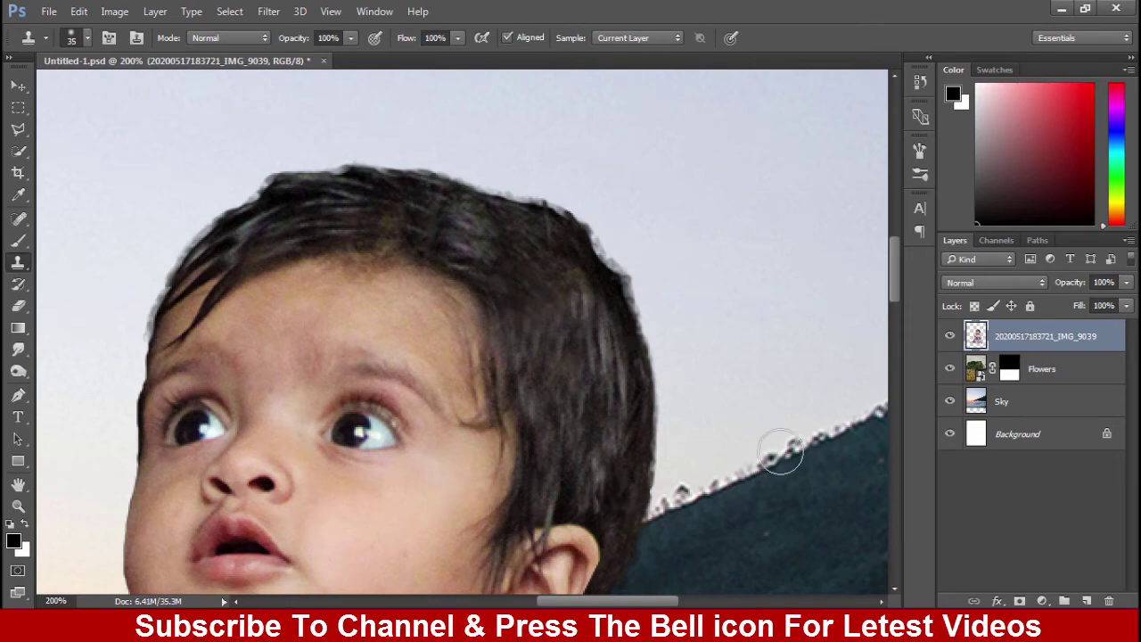
Save the document and switch to the Smudge tool
key("ctrl+s")
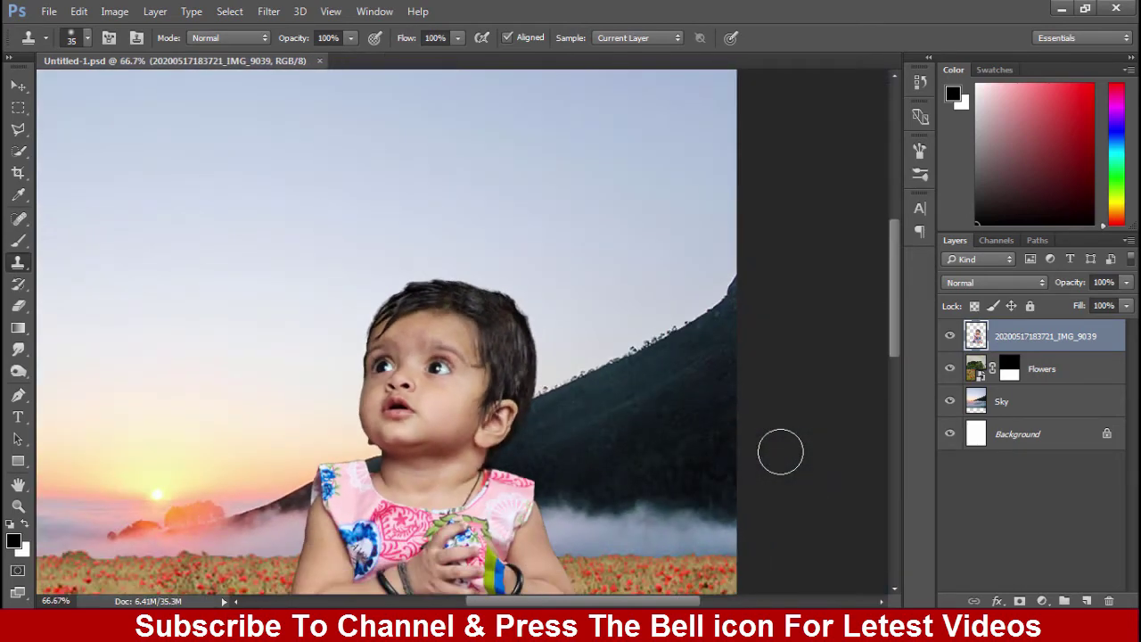
key("ctrl+0")
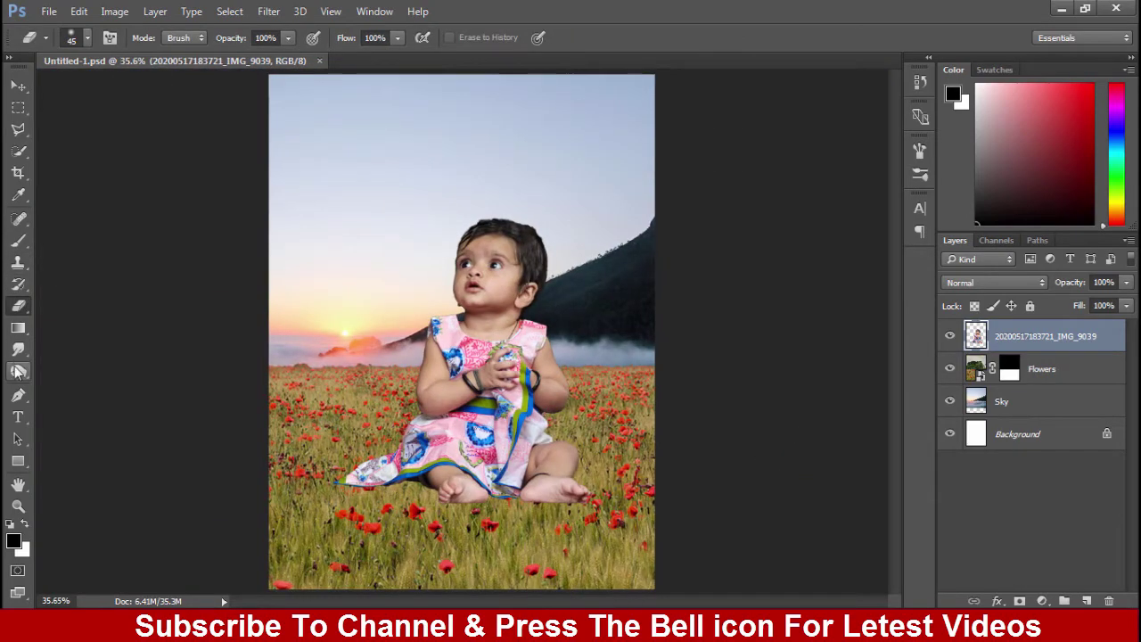
left_click(17, 371)
left_click(17, 350)
left_click(64, 382)
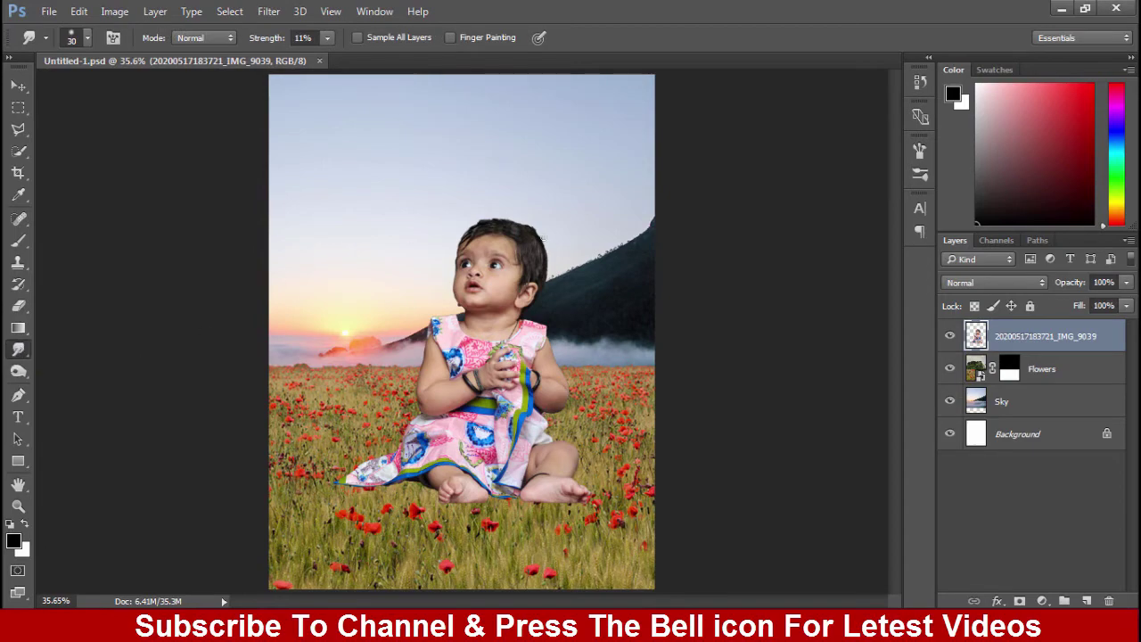
Smooth the skin of the child's forehead up to the hairline with the Smudge tool
scroll(546, 239, "up", 4)
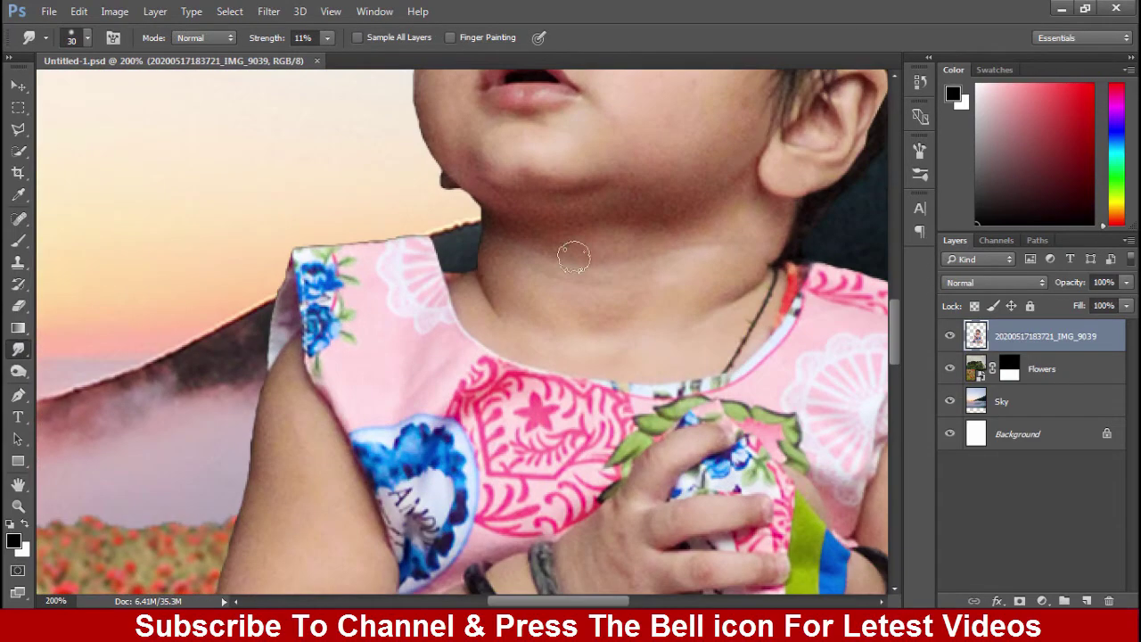
left_click_drag(707, 111, 527, 489)
key("ctrl+plus")
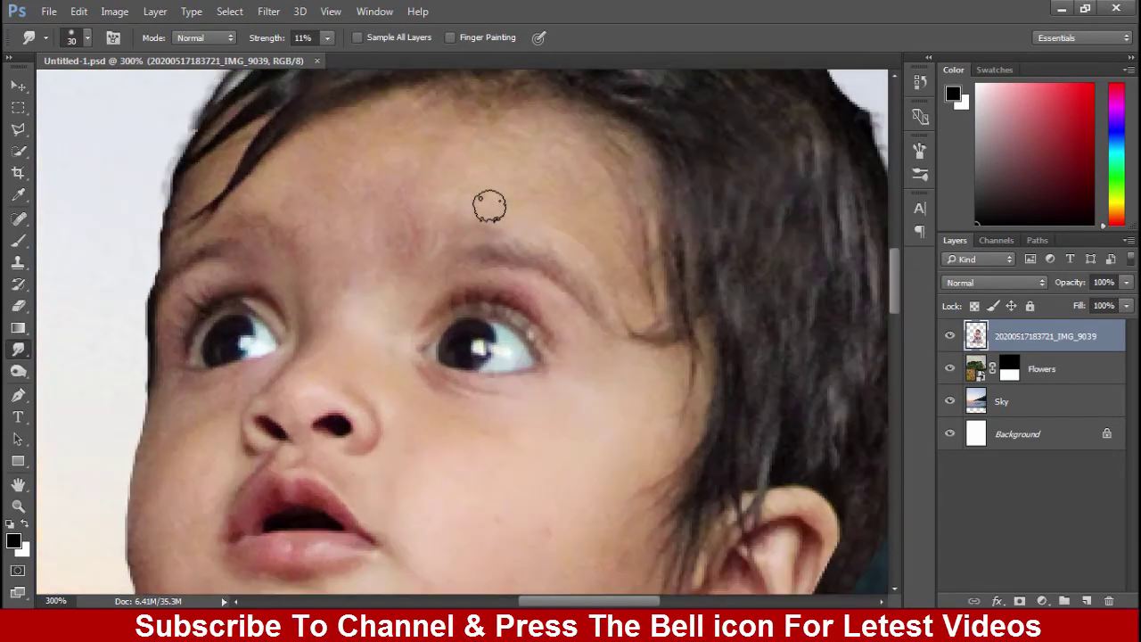
left_click_drag(491, 191, 489, 285)
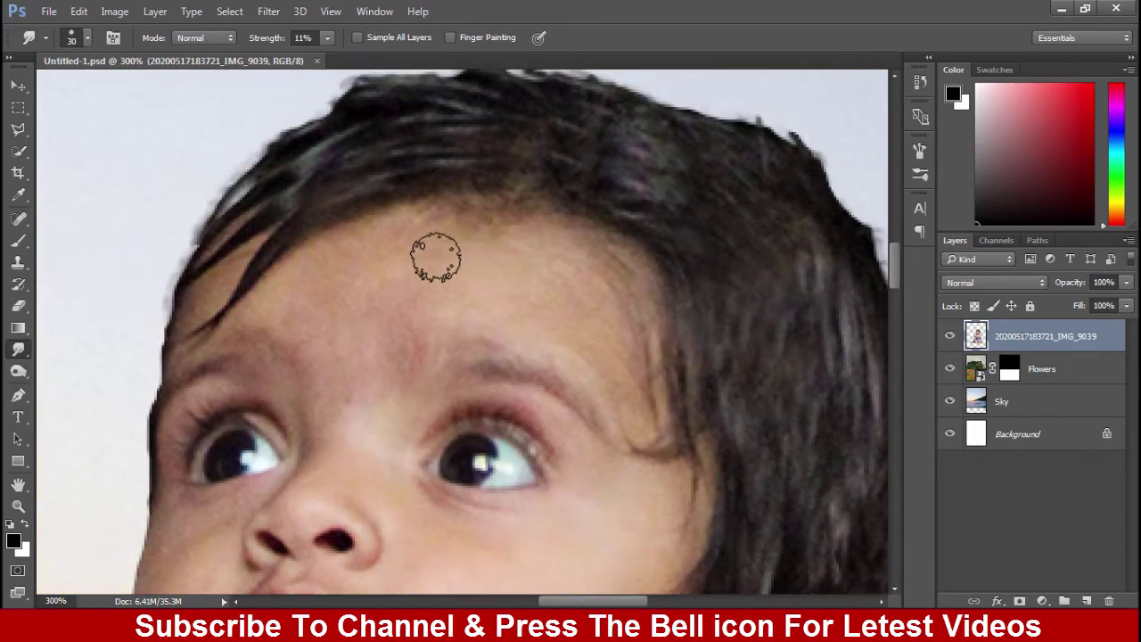
mouse_move(436, 258)
left_mouse_down()
mouse_move(507, 228)
mouse_move(464, 222)
mouse_move(563, 241)
mouse_move(621, 260)
mouse_move(570, 246)
mouse_move(616, 278)
mouse_move(638, 313)
mouse_move(501, 298)
mouse_move(608, 294)
mouse_move(561, 261)
mouse_move(383, 241)
mouse_move(439, 220)
mouse_move(473, 264)
mouse_move(379, 300)
mouse_move(375, 312)
mouse_move(489, 329)
mouse_move(560, 308)
mouse_move(588, 275)
mouse_move(331, 254)
mouse_move(435, 327)
mouse_move(340, 335)
mouse_move(309, 305)
mouse_move(517, 232)
left_mouse_up()
key("bracketleft")
key("bracketleft")
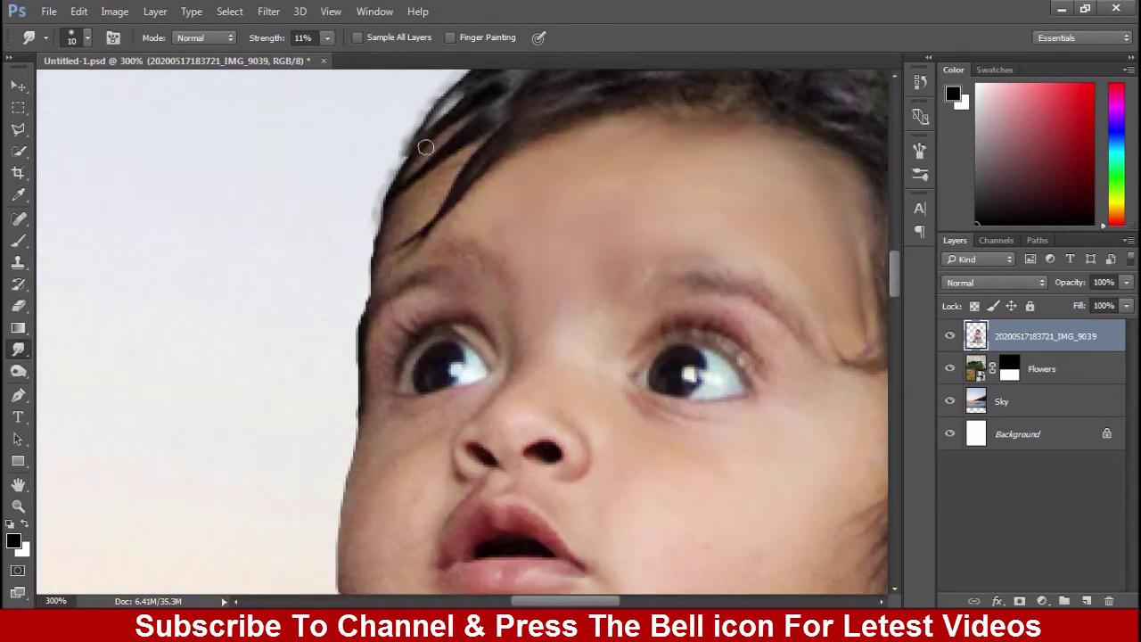
Smudge the skin smooth along the bridge of the nose and beneath the eyes, adjusting the brush size to each area
key("bracketleft")
key("bracketleft")
left_click_drag(524, 444, 518, 376)
key("bracketright")
key("bracketright")
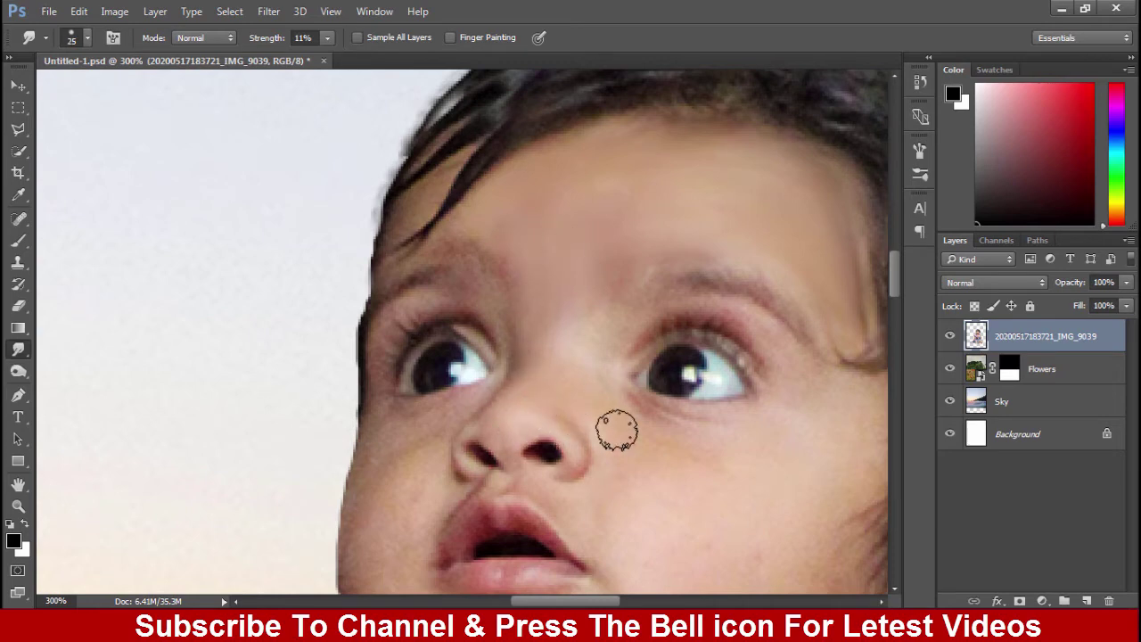
mouse_move(616, 431)
left_mouse_down()
mouse_move(743, 479)
mouse_move(566, 388)
left_mouse_up()
key("bracketright")
key("bracketright")
left_click_drag(469, 387, 670, 379)
Smooth the skin at the temple and around the outer corner of the eye beside the hair with a small brush
key("bracketleft")
key("bracketleft")
key("bracketleft")
key("bracketleft")
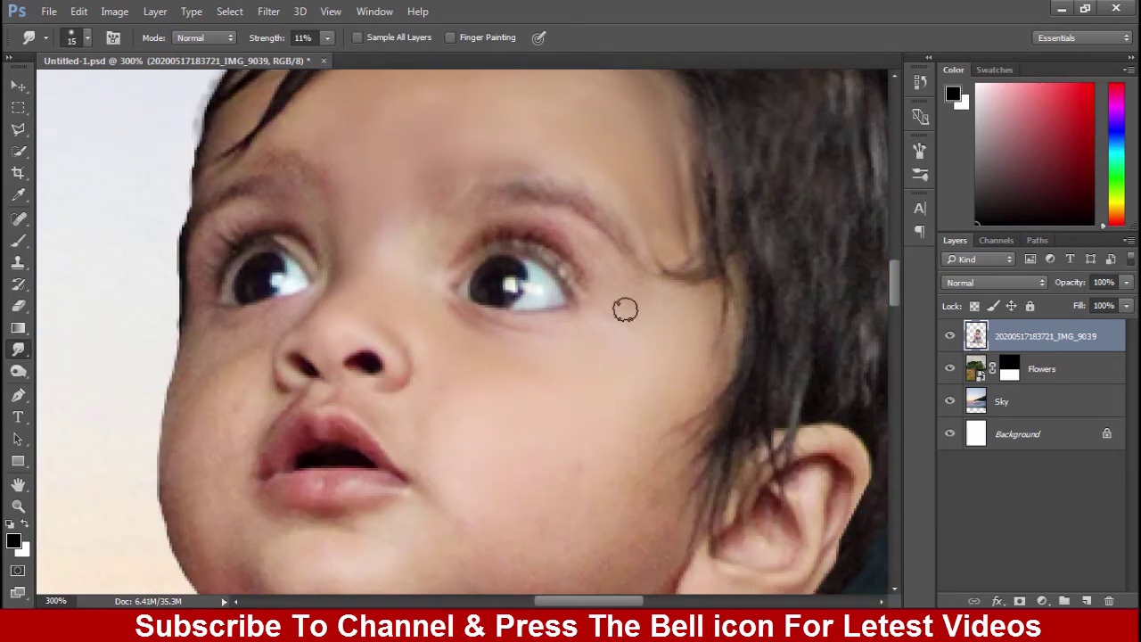
key("bracketright")
left_click_drag(634, 293, 665, 400)
key("bracketleft")
key("bracketleft")
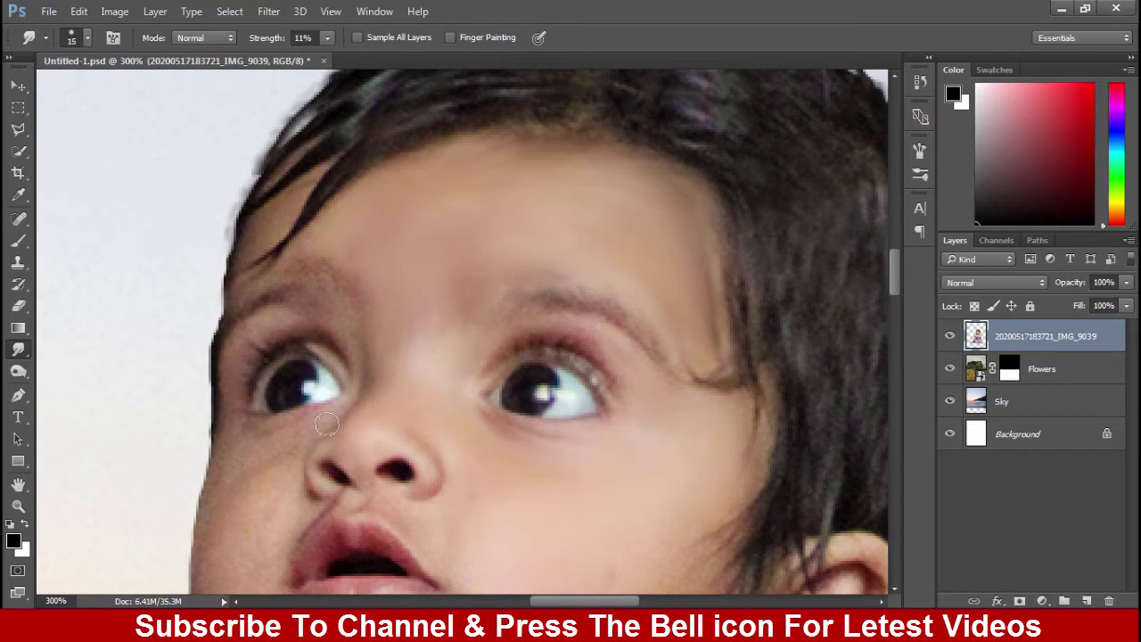
Blend the skin of both cheeks smooth, enlarging the smudge brush to 30 px for the wide areas
left_click_drag(474, 500, 645, 364)
left_click_drag(482, 257, 456, 259)
key("bracketright")
mouse_move(464, 338)
left_mouse_down()
mouse_move(431, 325)
mouse_move(367, 370)
mouse_move(370, 352)
mouse_move(391, 375)
mouse_move(369, 421)
mouse_move(400, 393)
left_mouse_up()
key("bracketright")
key("bracketright")
left_click_drag(366, 545, 378, 401)
left_click_drag(614, 326, 559, 397)
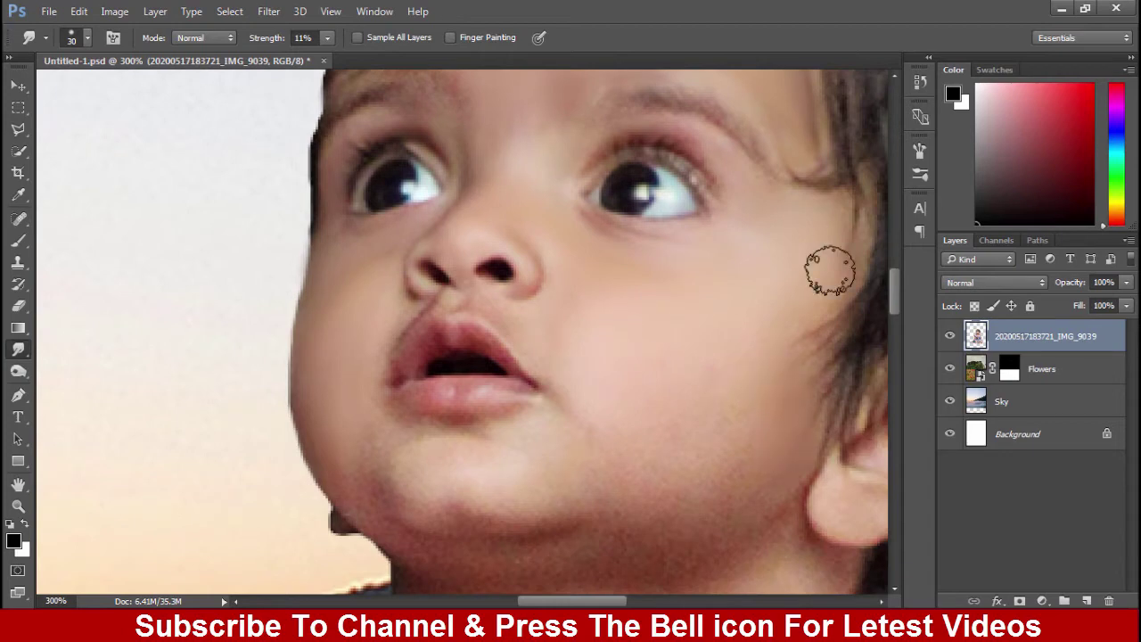
Smooth the skin around the nostrils and upper lip with a 15 px smudge brush
key("ctrl+plus")
left_click_drag(589, 303, 615, 413)
key("bracketleft")
key("bracketleft")
key("bracketleft")
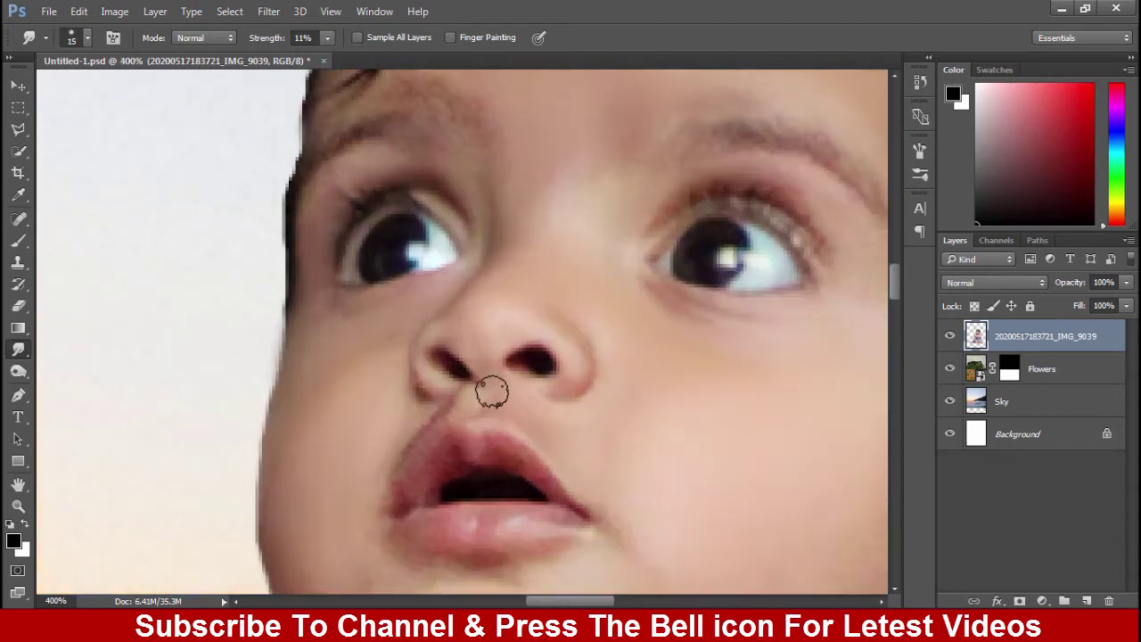
left_click_drag(416, 471, 428, 402)
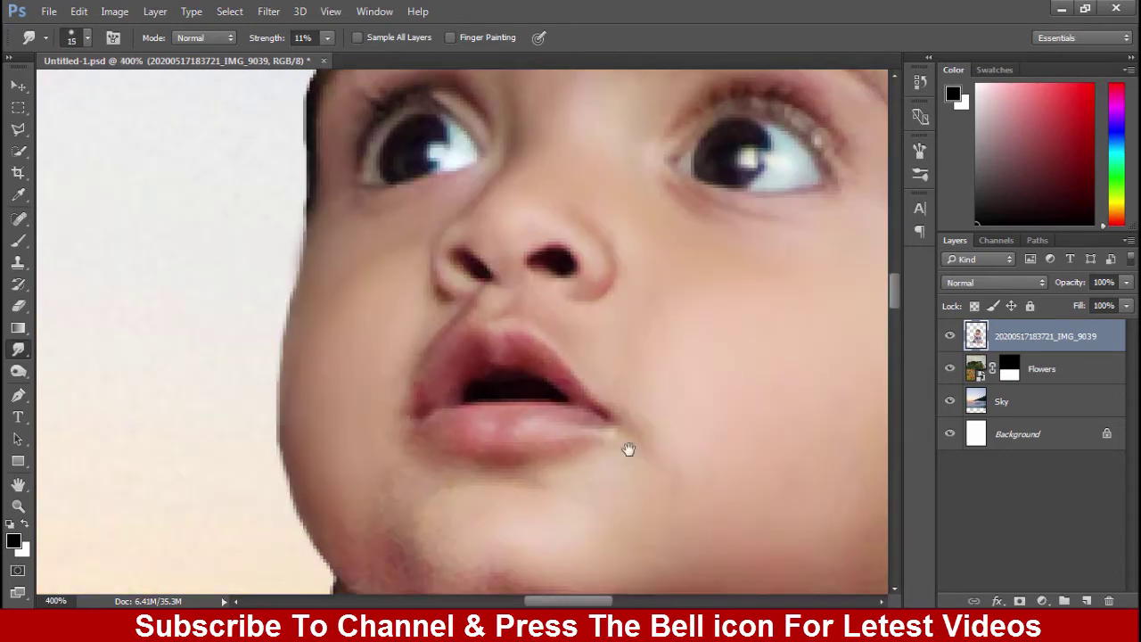
Smudge away the skin texture on the chin and below the lower lip
left_click_drag(629, 451, 620, 299)
key("bracketright")
key("bracketright")
key("bracketright")
key("bracketleft")
left_click_drag(518, 472, 388, 399)
key("bracketleft")
key("bracketleft")
key("ctrl+minus")
key("ctrl+minus")
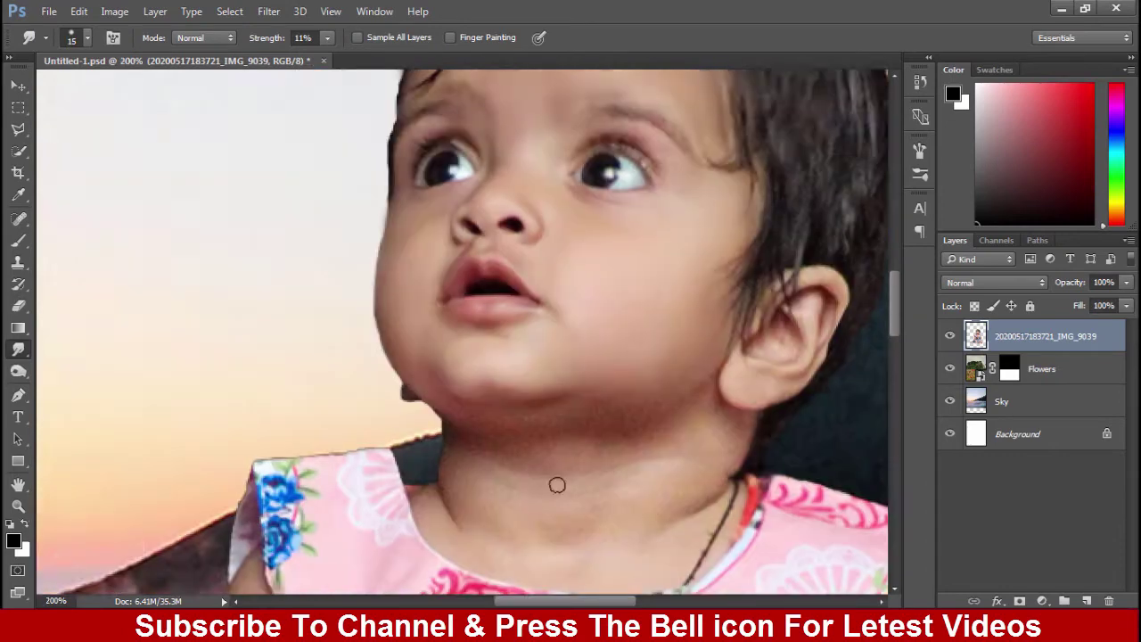
Smooth the neck and upper chest skin above the dress neckline with a larger smudge brush
left_click_drag(558, 484, 456, 403)
key("bracketright")
key("bracketright")
key("bracketright")
key("bracketright")
key("ctrl+plus")
mouse_move(607, 329)
left_mouse_down()
mouse_move(464, 360)
mouse_move(322, 340)
mouse_move(627, 346)
mouse_move(679, 334)
mouse_move(339, 335)
mouse_move(326, 343)
mouse_move(346, 389)
mouse_move(622, 373)
mouse_move(341, 477)
mouse_move(568, 409)
mouse_move(651, 448)
mouse_move(441, 394)
left_mouse_up()
key("bracketright")
key("bracketleft")
key("bracketleft")
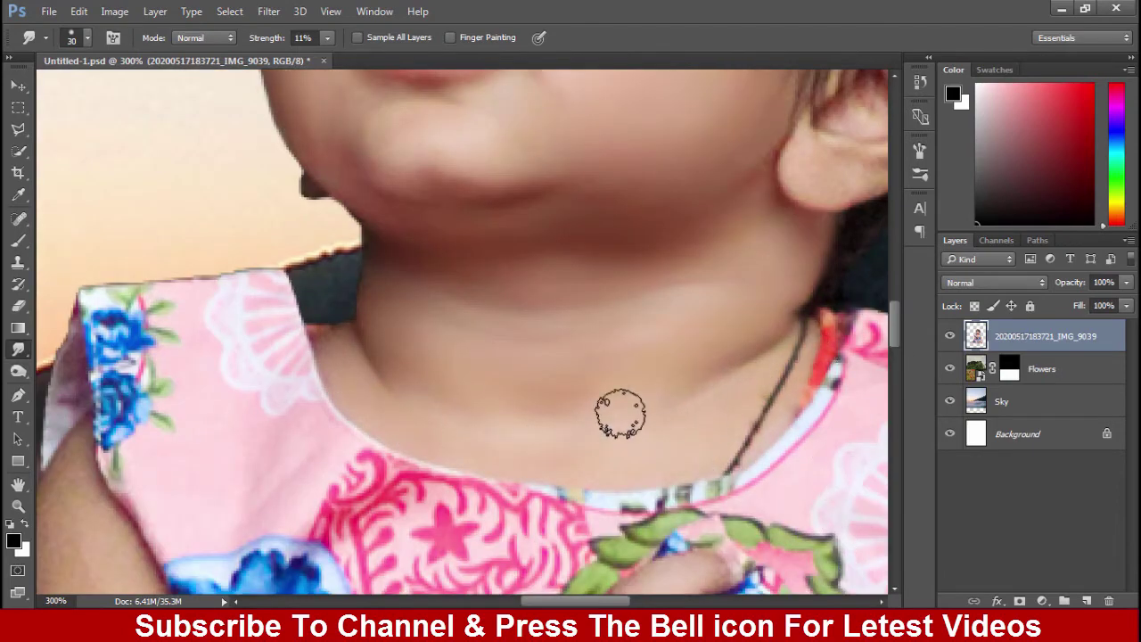
Smooth the skin of the ear with a smaller smudge brush and save the document
key("ctrl+plus")
left_click_drag(824, 169, 469, 357)
key("bracketleft")
key("bracketleft")
key("bracketleft")
mouse_move(560, 185)
left_mouse_down()
mouse_move(479, 303)
mouse_move(567, 359)
left_mouse_up()
key("ctrl+minus")
key("ctrl+minus")
key("ctrl+minus")
key("ctrl+s")
Smooth the skin of the upper arm beside the blue heart print, using a smudge brush of up to 40 px
key("ctrl+plus")
key("ctrl+plus")
left_click_drag(258, 482, 427, 294)
mouse_move(728, 102)
left_mouse_down()
mouse_move(604, 280)
mouse_move(642, 331)
left_mouse_up()
mouse_move(366, 325)
left_mouse_down()
mouse_move(377, 351)
mouse_move(359, 427)
left_mouse_up()
key("bracketright")
key("bracketright")
key("bracketright")
key("bracketright")
key("bracketright")
left_click_drag(388, 506, 453, 380)
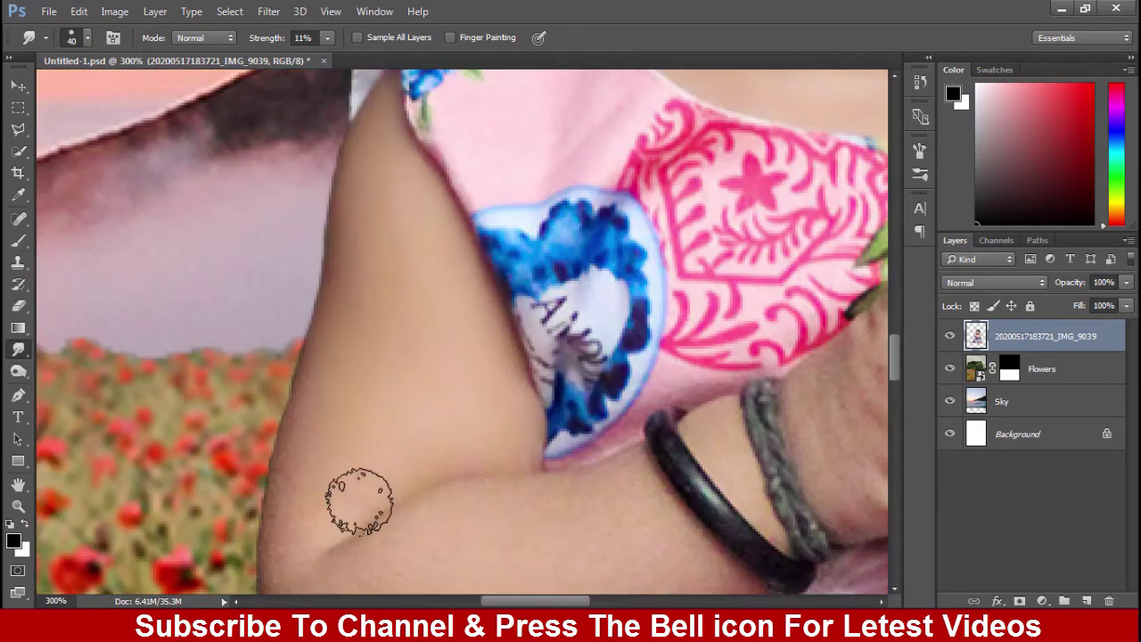
Smooth the elbow, the forearm with the two bracelets and the hand, reducing the smudge brush to 25 px for the hand
mouse_move(357, 491)
left_mouse_down()
mouse_move(383, 359)
mouse_move(471, 300)
left_mouse_up()
mouse_move(612, 233)
left_mouse_down()
mouse_move(624, 376)
mouse_move(573, 336)
mouse_move(615, 343)
mouse_move(686, 240)
mouse_move(674, 372)
mouse_move(461, 459)
left_mouse_up()
left_click_drag(768, 136, 432, 279)
key("bracketleft")
key("bracketleft")
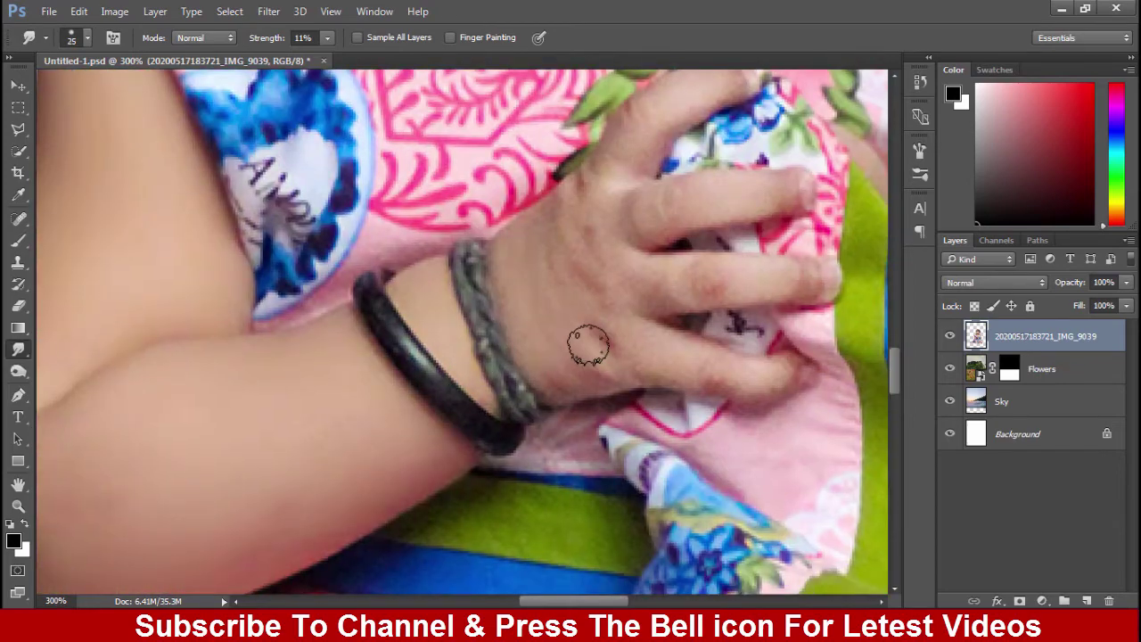
left_click_drag(651, 156, 613, 337)
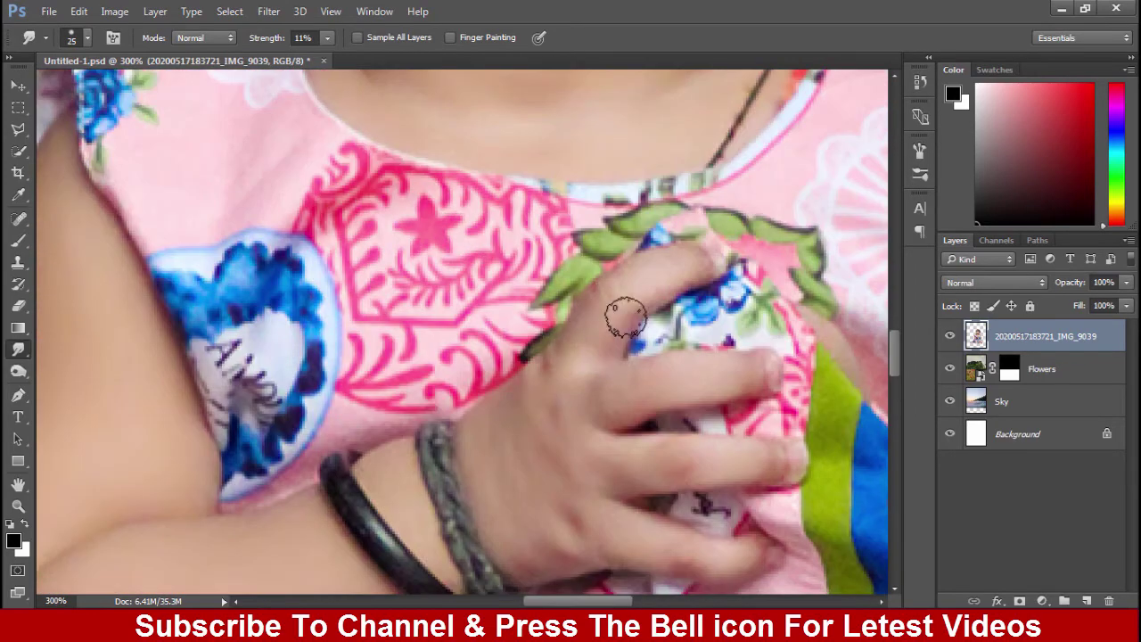
Smooth the skin of the other arm, from the shoulder down to the elbow and around the black bangle
scroll(626, 319, "down", 3)
scroll(628, 303, "up", 2)
key("bracketright")
key("bracketright")
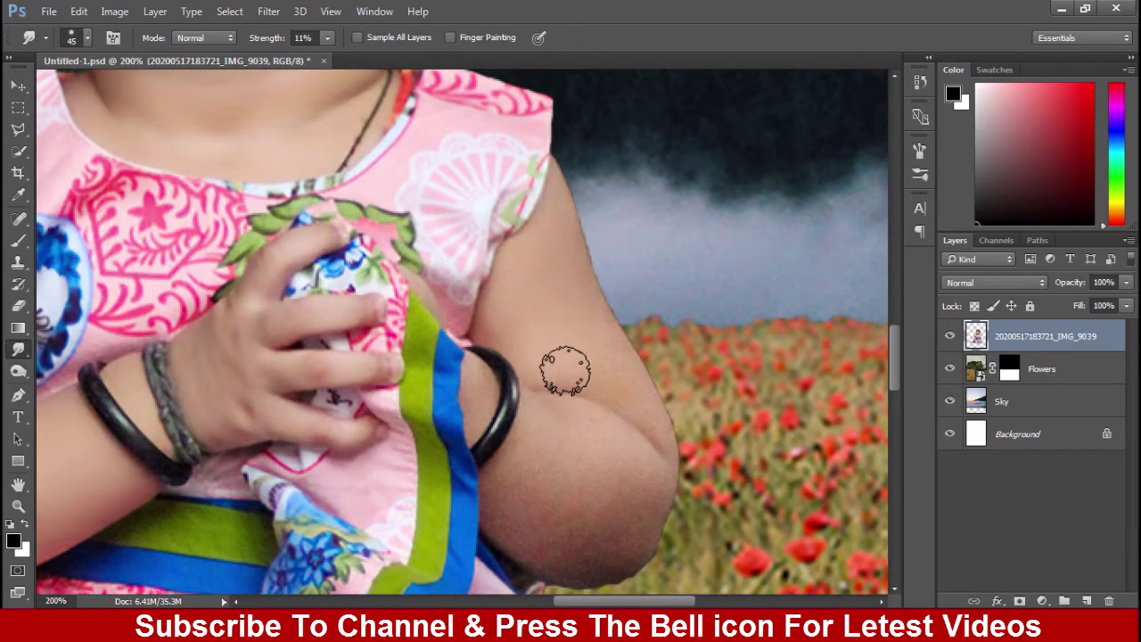
scroll(565, 369, "up", 2)
key("bracketleft")
key("bracketleft")
key("bracketleft")
left_click_drag(684, 446, 666, 232)
key("bracketright")
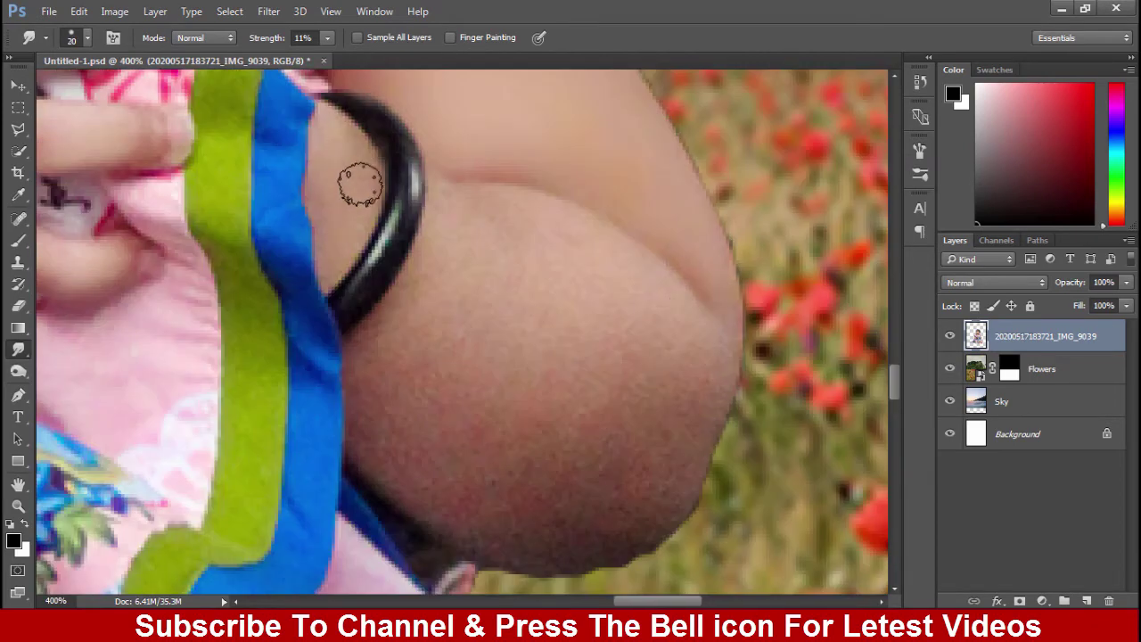
key("bracketright")
key("bracketright")
left_click_drag(584, 398, 639, 249)
Smooth the skin of the child's legs and feet with the Smudge tool, and save the document
key("ctrl+minus")
key("ctrl+minus")
key("ctrl+minus")
left_click_drag(218, 548, 443, 338)
key("ctrl+plus")
key("ctrl+plus")
key("ctrl+plus")
key("bracketleft")
key("bracketleft")
mouse_move(303, 290)
left_mouse_down()
mouse_move(308, 318)
mouse_move(217, 371)
mouse_move(133, 365)
mouse_move(210, 448)
mouse_move(171, 440)
left_mouse_up()
left_click_drag(432, 421, 335, 256)
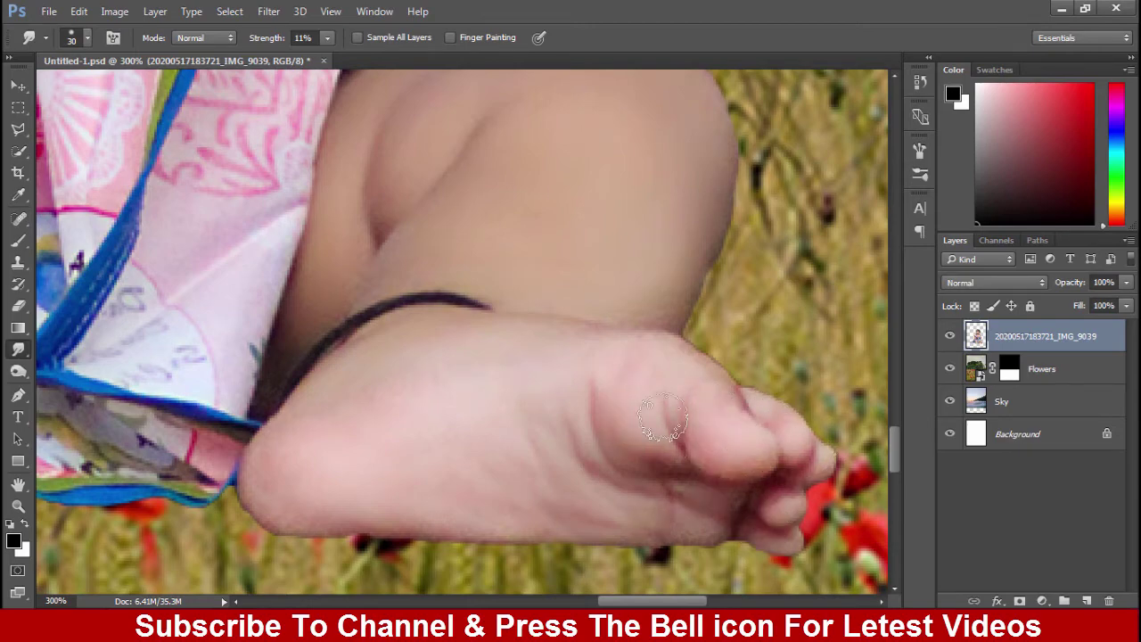
key("ctrl+0")
key("ctrl+s")
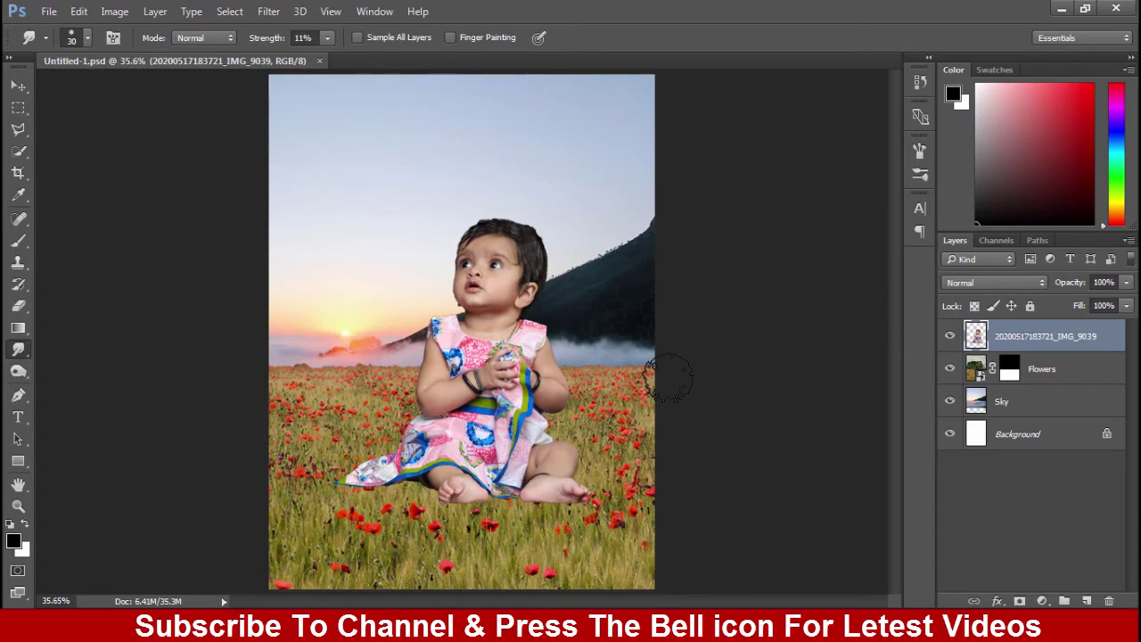
Choose the hair brush 3 (by Aomori) preset at 200 px for smudging the child's hair
key("ctrl+plus")
key("ctrl+plus")
key("ctrl+plus")
key("ctrl+plus")
key("ctrl+plus")
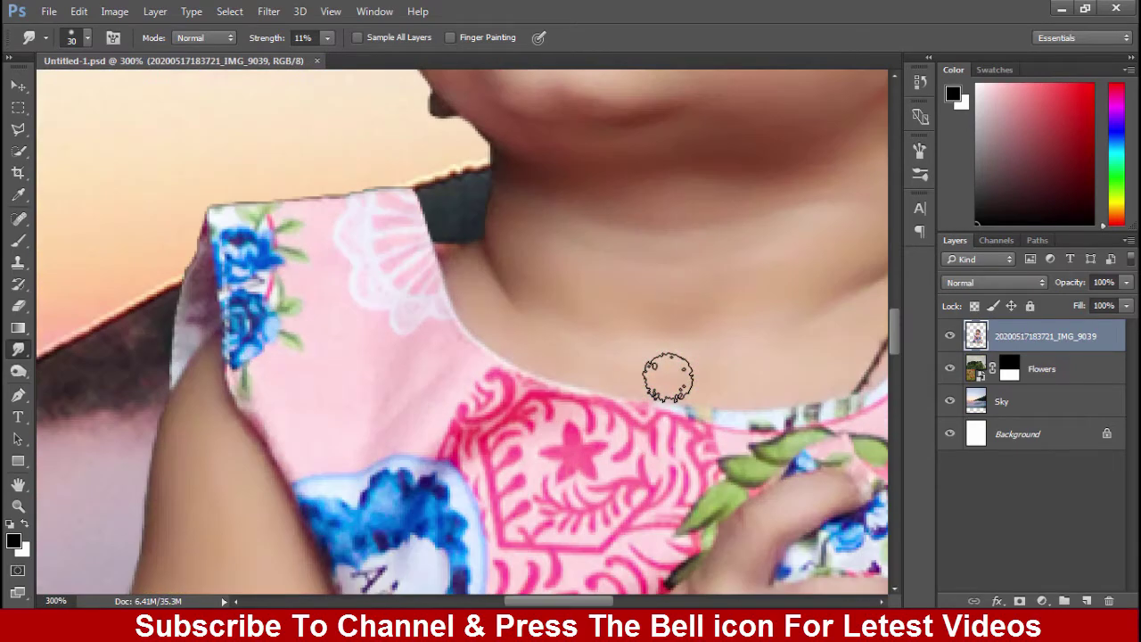
left_click_drag(661, 206, 537, 624)
mouse_move(570, 104)
left_mouse_down()
mouse_move(436, 397)
mouse_move(401, 422)
left_mouse_up()
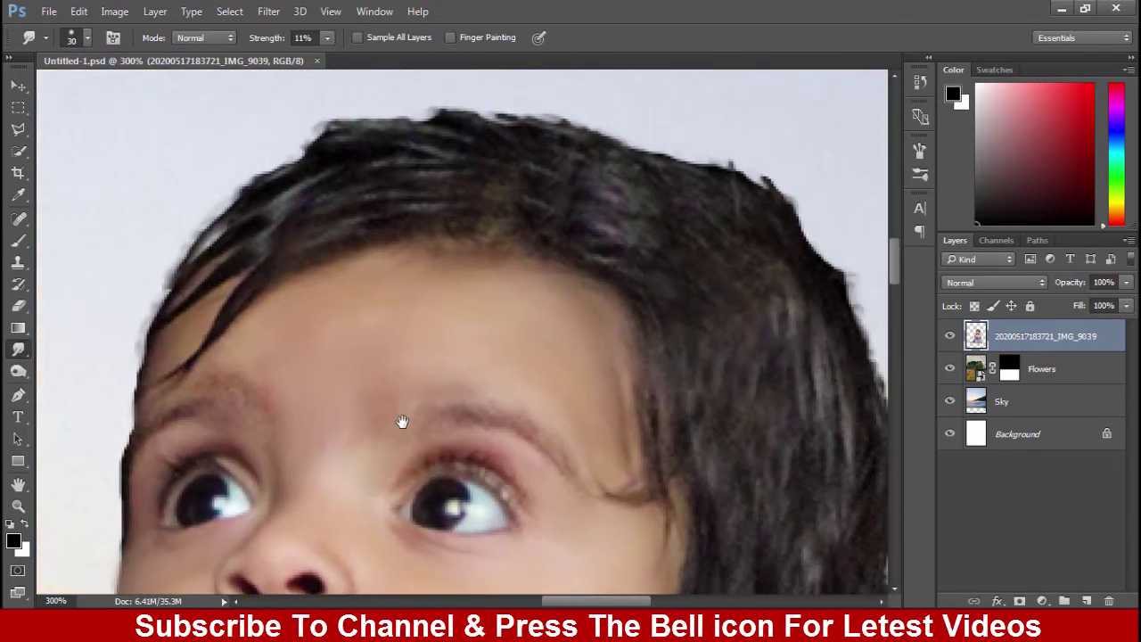
key("ctrl+minus")
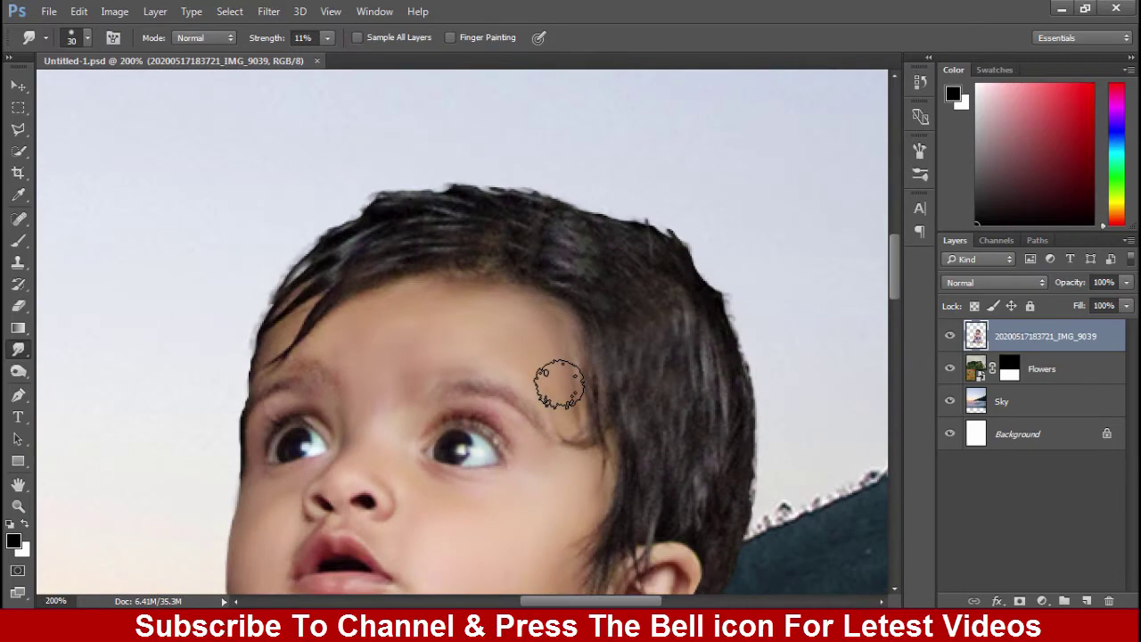
right_click(16, 353)
left_click(92, 42)
left_click(92, 43)
scroll(89, 319, "down", 4)
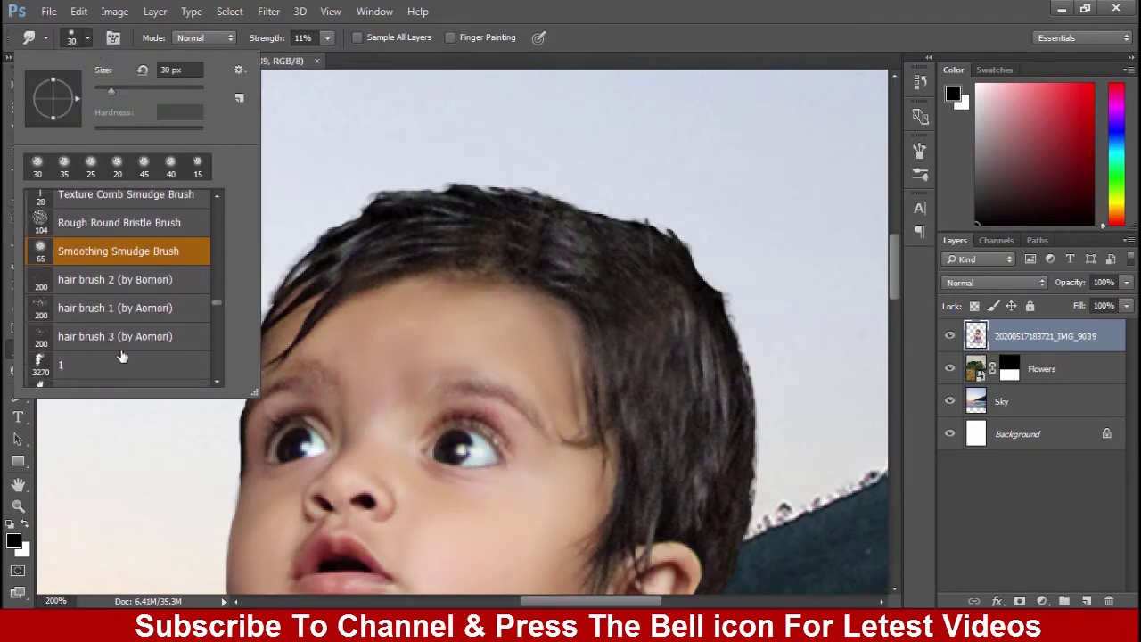
left_click(135, 340)
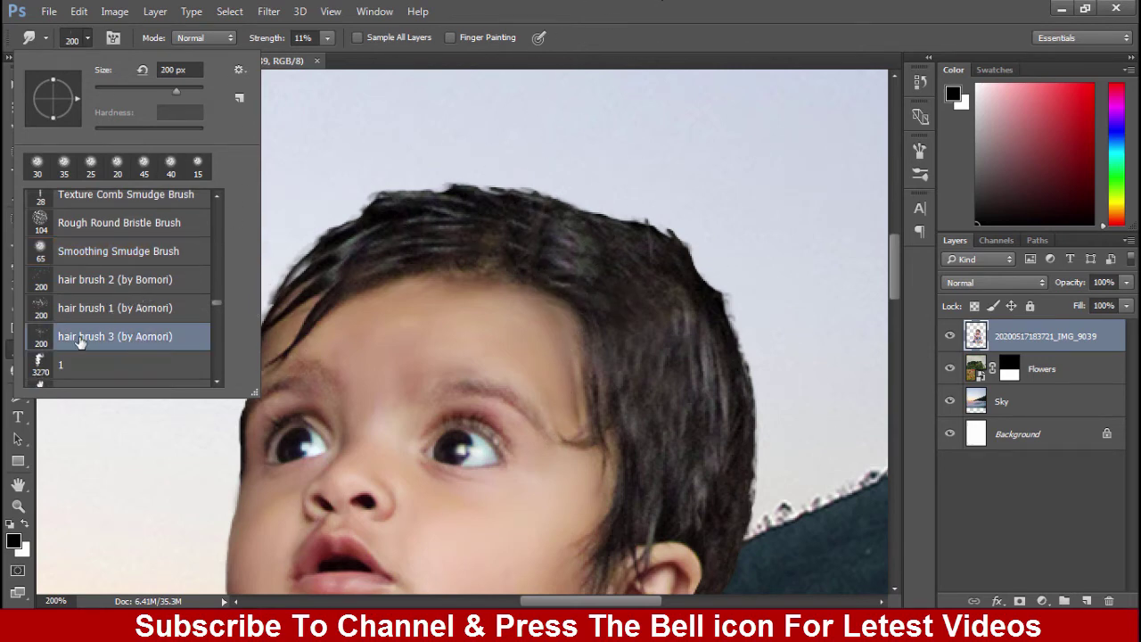
left_click(755, 5)
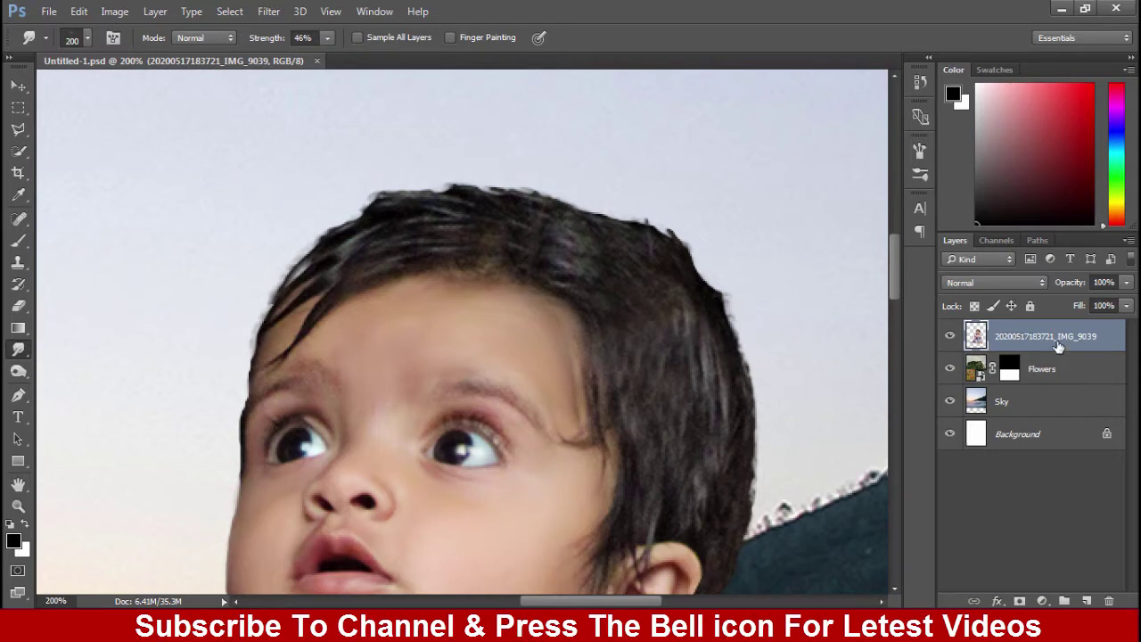
Duplicate the child's photo layer and reduce the smudge brush size to 35 px
key("ctrl+j")
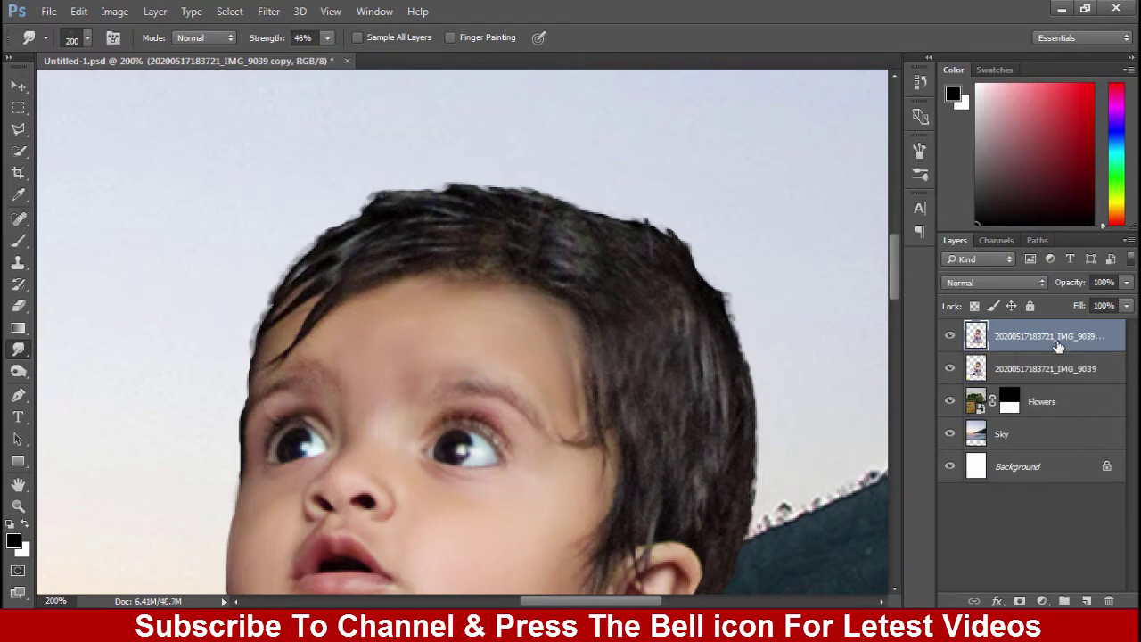
left_click_drag(462, 230, 456, 278)
key("bracketleft")
key("bracketleft")
key("bracketleft")
key("bracketleft")
key("bracketleft")
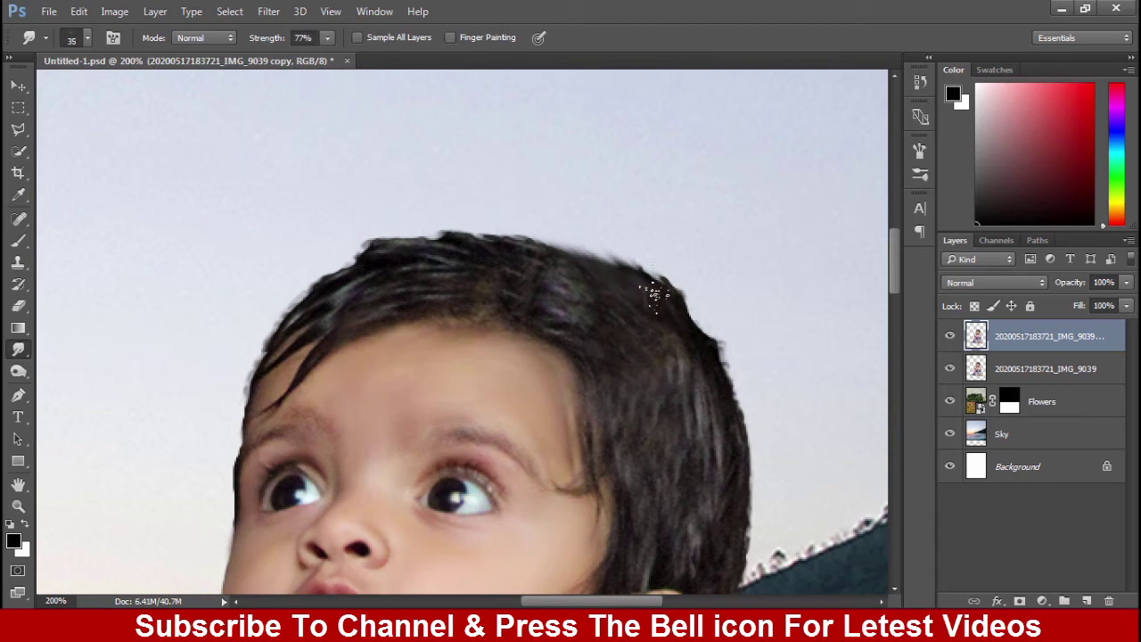
Smudge the hair edge outward into fine strands along the top of the child's head with the 35 px hair brush
mouse_move(654, 294)
left_mouse_down()
mouse_move(572, 229)
mouse_move(557, 238)
mouse_move(576, 239)
mouse_move(511, 226)
mouse_move(530, 242)
mouse_move(484, 216)
left_mouse_up()
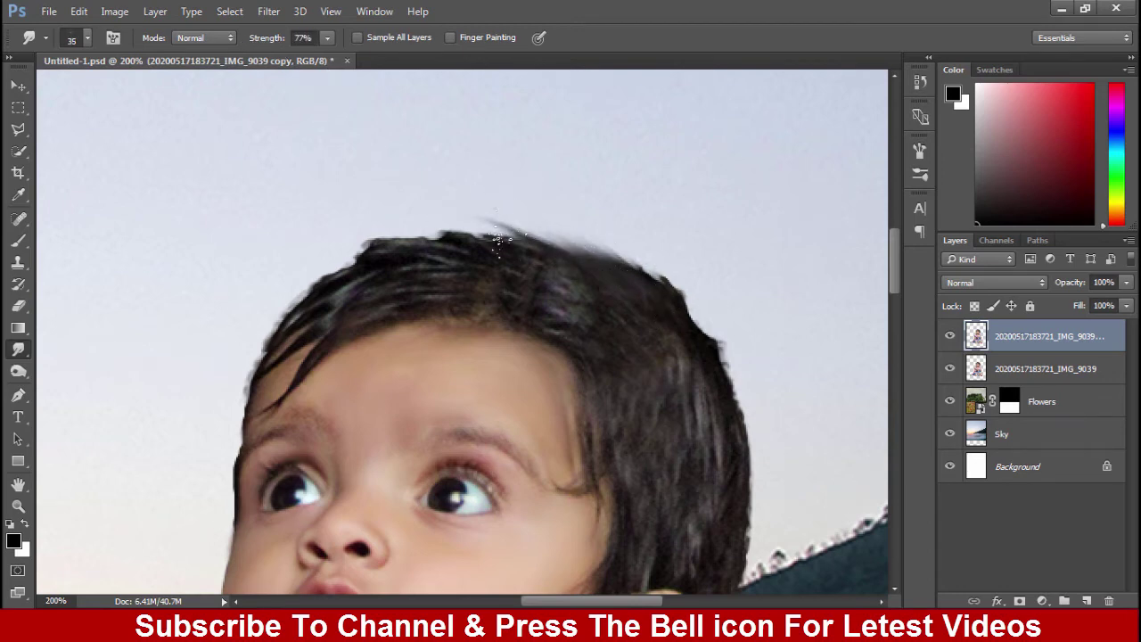
mouse_move(513, 253)
left_mouse_down()
mouse_move(481, 239)
mouse_move(498, 239)
mouse_move(385, 225)
left_mouse_up()
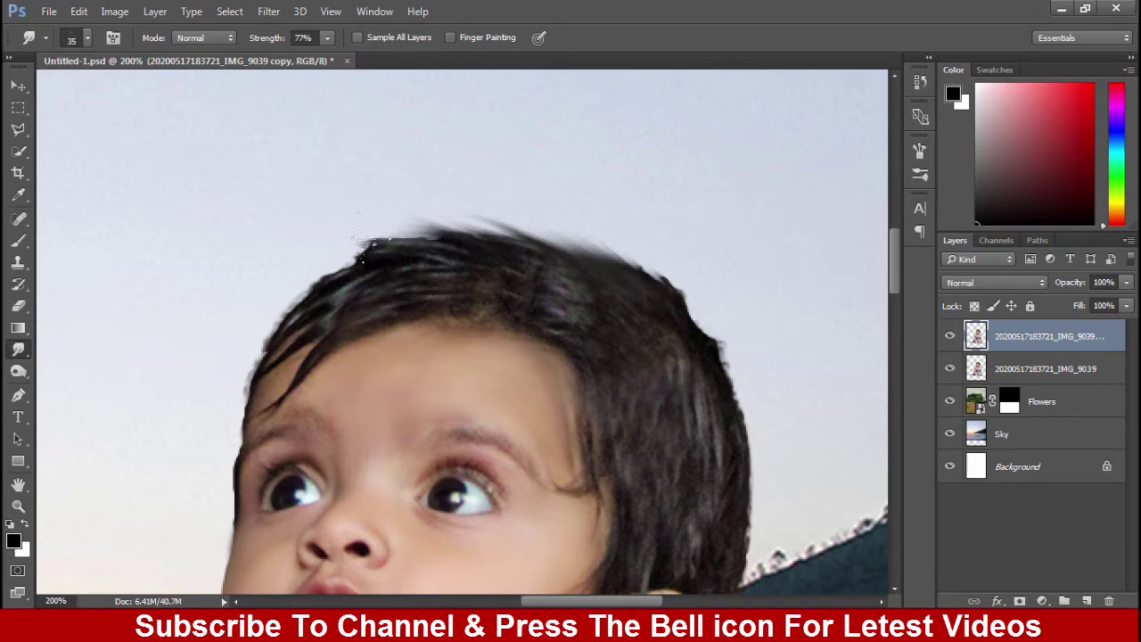
key("ctrl+plus")
left_click_drag(634, 277, 600, 382)
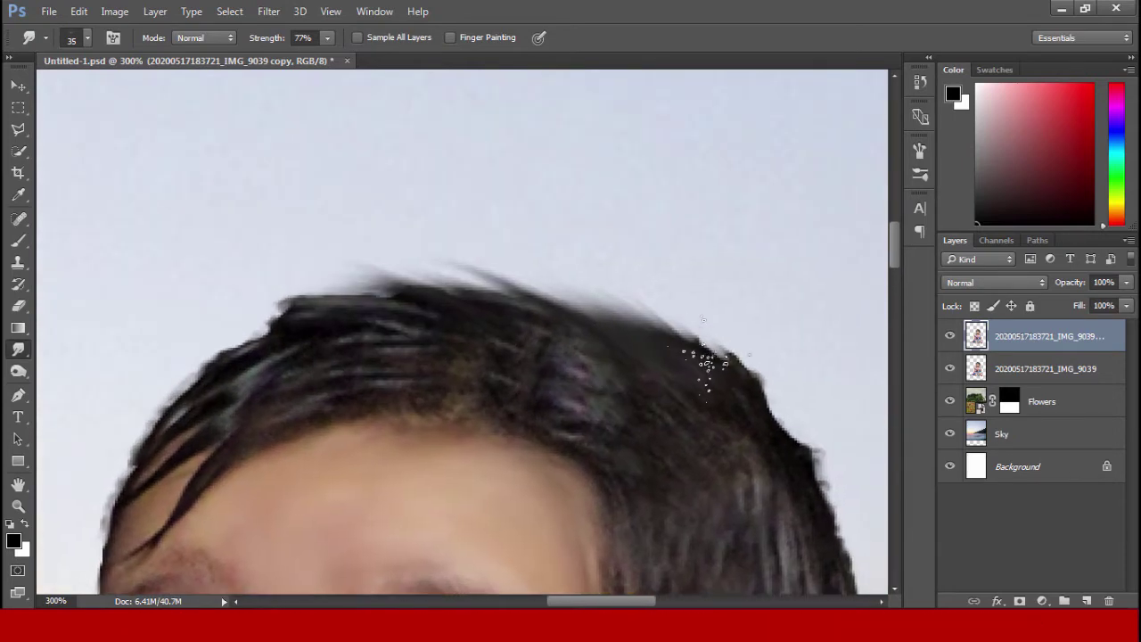
mouse_move(708, 358)
left_mouse_down()
mouse_move(670, 318)
mouse_move(596, 287)
left_mouse_up()
left_click_drag(656, 328, 484, 248)
left_click_drag(602, 311, 420, 270)
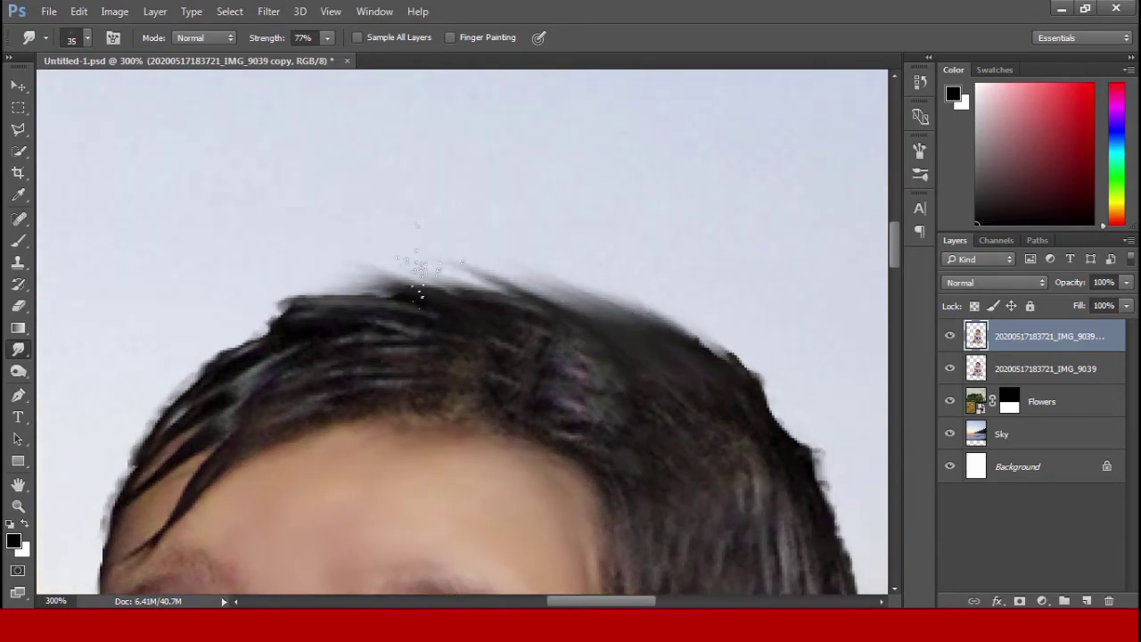
left_click_drag(486, 289, 327, 272)
left_click_drag(411, 299, 273, 267)
mouse_move(378, 294)
left_mouse_down()
mouse_move(211, 306)
mouse_move(265, 306)
mouse_move(230, 328)
left_mouse_up()
Smudge the hair outward along the front side of the head, from the top down toward the temple, to soften the cut-out edge
mouse_move(290, 351)
left_mouse_down()
mouse_move(439, 273)
mouse_move(377, 266)
mouse_move(340, 284)
left_mouse_up()
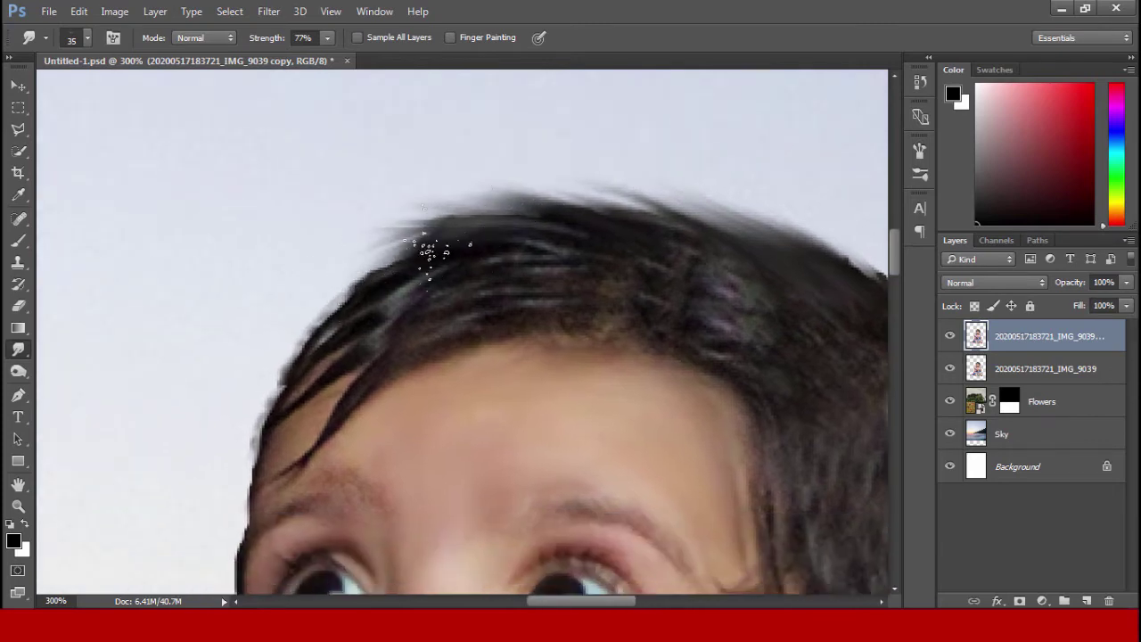
left_click_drag(428, 251, 308, 304)
mouse_move(392, 258)
left_mouse_down()
mouse_move(324, 280)
mouse_move(307, 307)
left_mouse_up()
left_click_drag(366, 281, 270, 343)
mouse_move(334, 312)
left_mouse_down()
mouse_move(267, 351)
mouse_move(276, 366)
left_mouse_up()
left_click_drag(381, 279, 285, 324)
left_click_drag(435, 231, 220, 315)
mouse_move(356, 262)
left_mouse_down()
mouse_move(300, 299)
mouse_move(287, 322)
left_mouse_up()
mouse_move(370, 265)
left_mouse_down()
mouse_move(294, 303)
mouse_move(266, 394)
left_mouse_up()
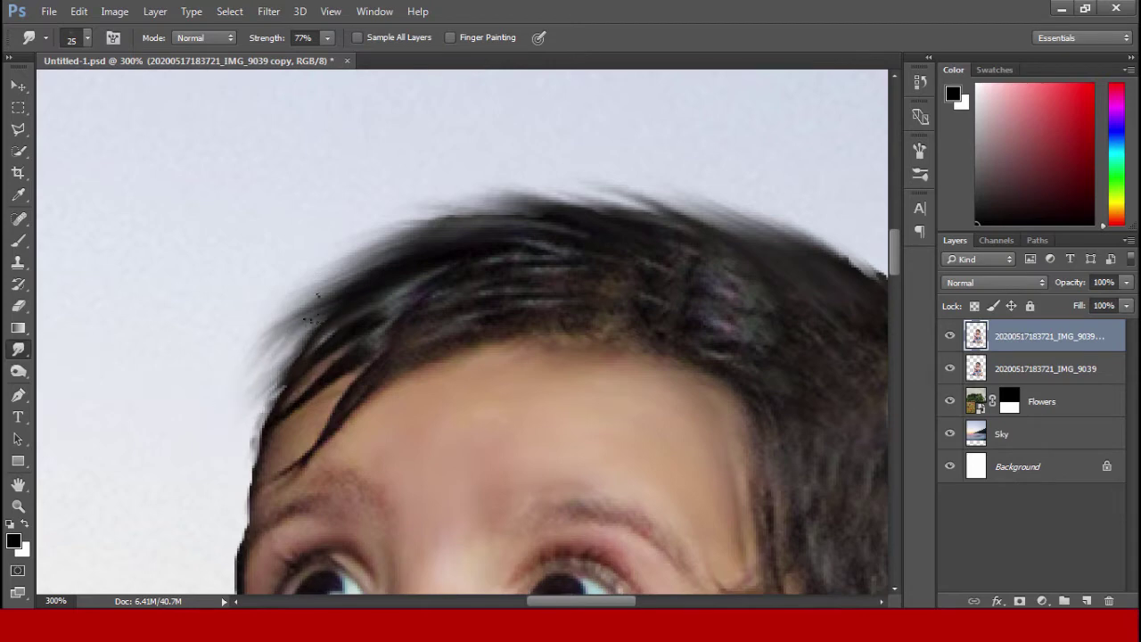
Add finer wisps along the front and top hair outline with the smudge brush at 25 px
left_click_drag(315, 322, 272, 353)
left_click_drag(503, 214, 406, 207)
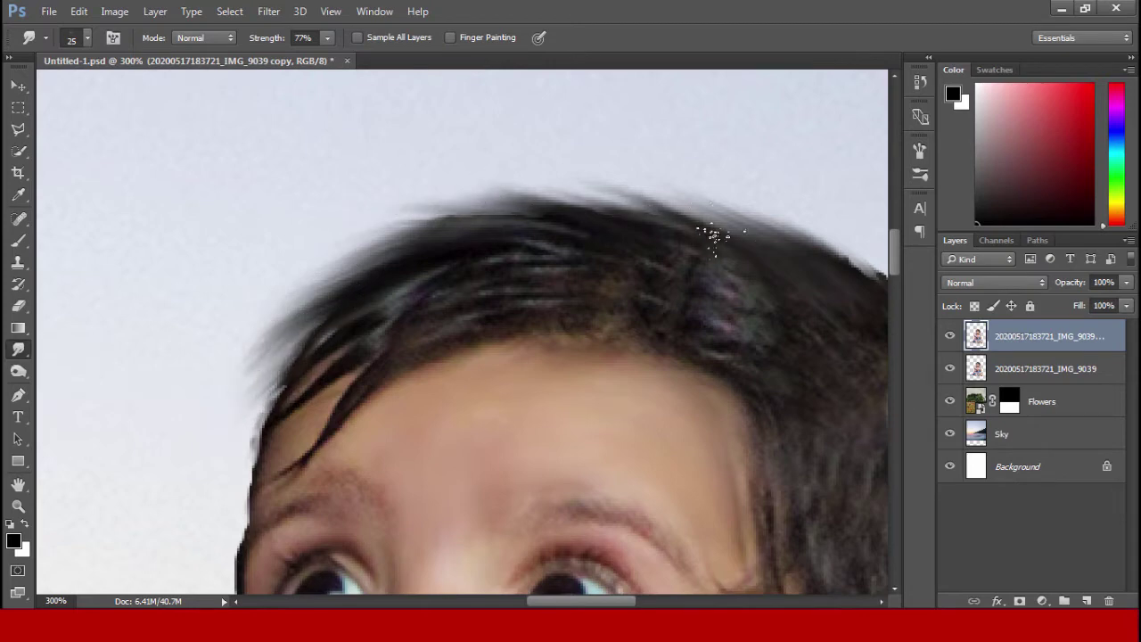
left_click_drag(666, 216, 548, 188)
left_click_drag(312, 335, 247, 376)
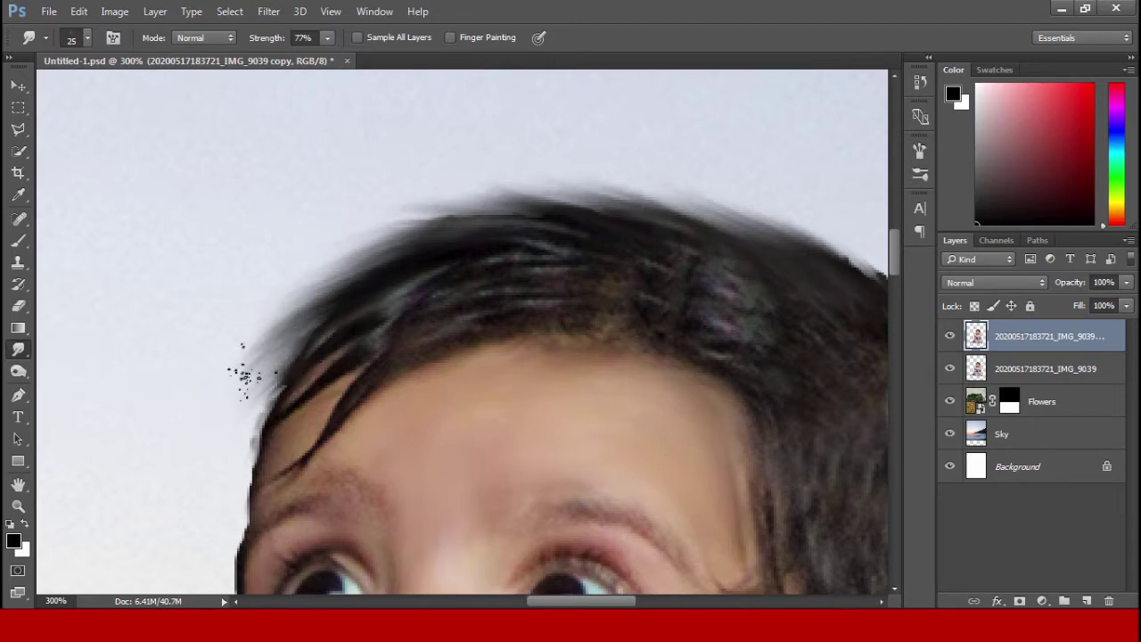
left_click_drag(384, 312, 260, 302)
mouse_move(418, 256)
left_mouse_down()
mouse_move(312, 254)
mouse_move(288, 237)
left_mouse_up()
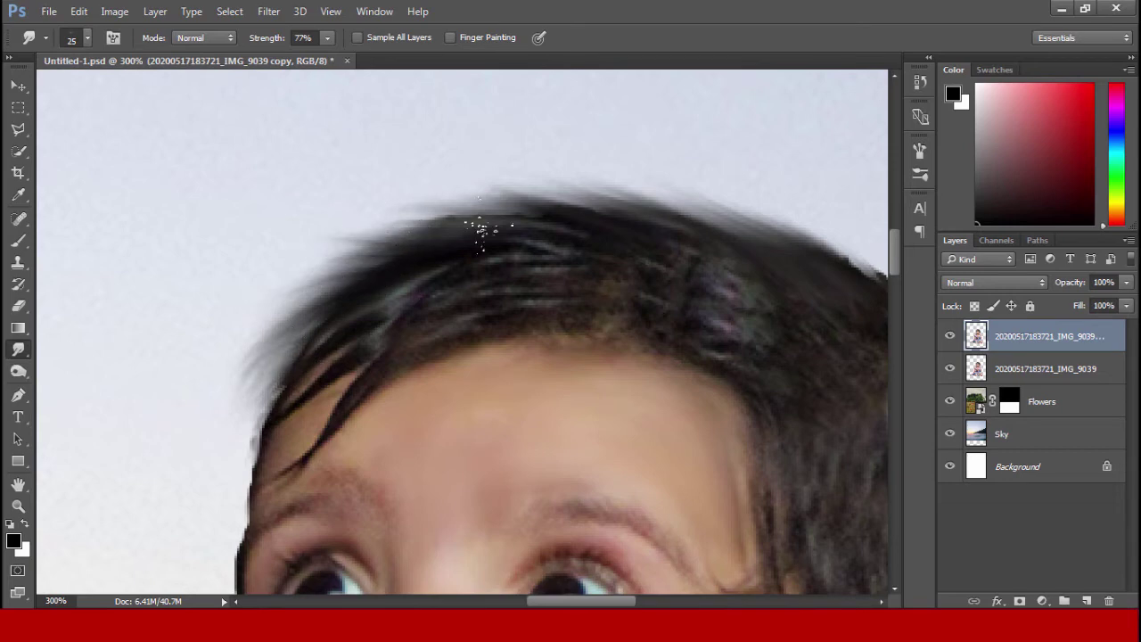
left_click_drag(482, 231, 375, 212)
left_click_drag(428, 188, 524, 178)
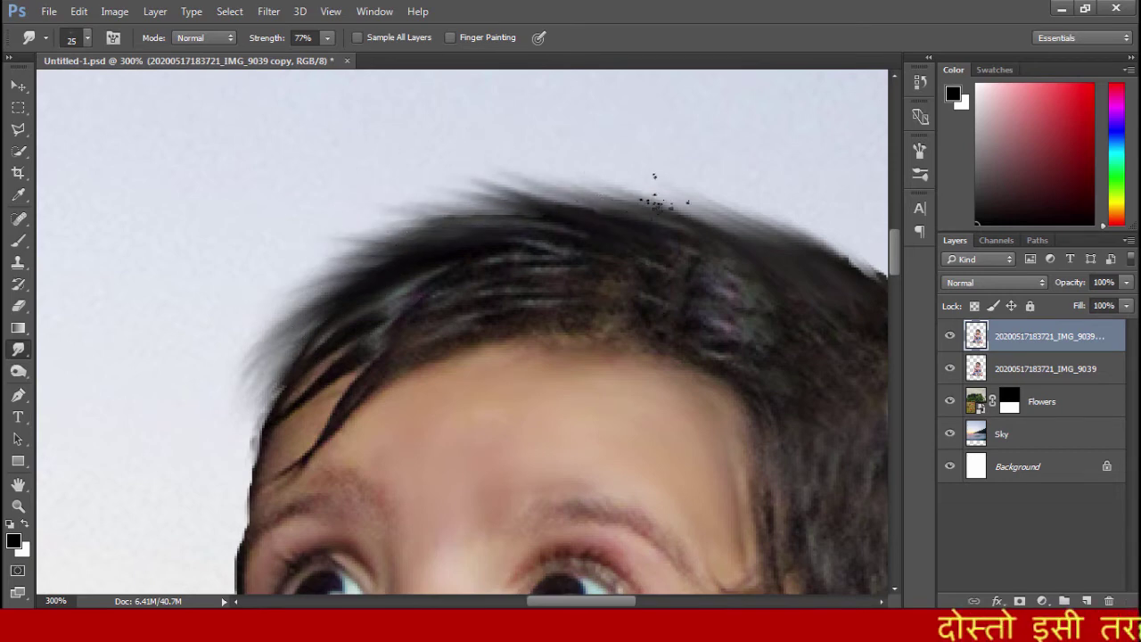
Smudge wispy strands out of the hair edge on the back part of the crown, and check the whole head
left_click_drag(775, 286, 538, 344)
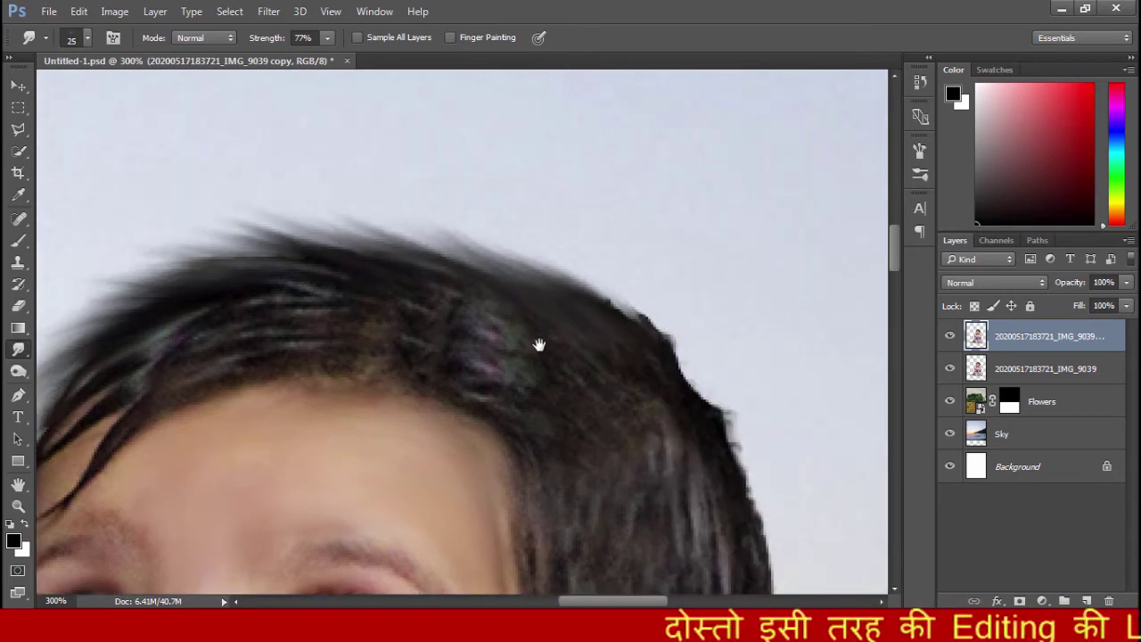
left_click_drag(584, 312, 512, 234)
mouse_move(634, 317)
left_mouse_down()
mouse_move(519, 224)
mouse_move(515, 239)
mouse_move(419, 215)
left_mouse_up()
mouse_move(532, 281)
left_mouse_down()
mouse_move(431, 218)
mouse_move(423, 244)
left_mouse_up()
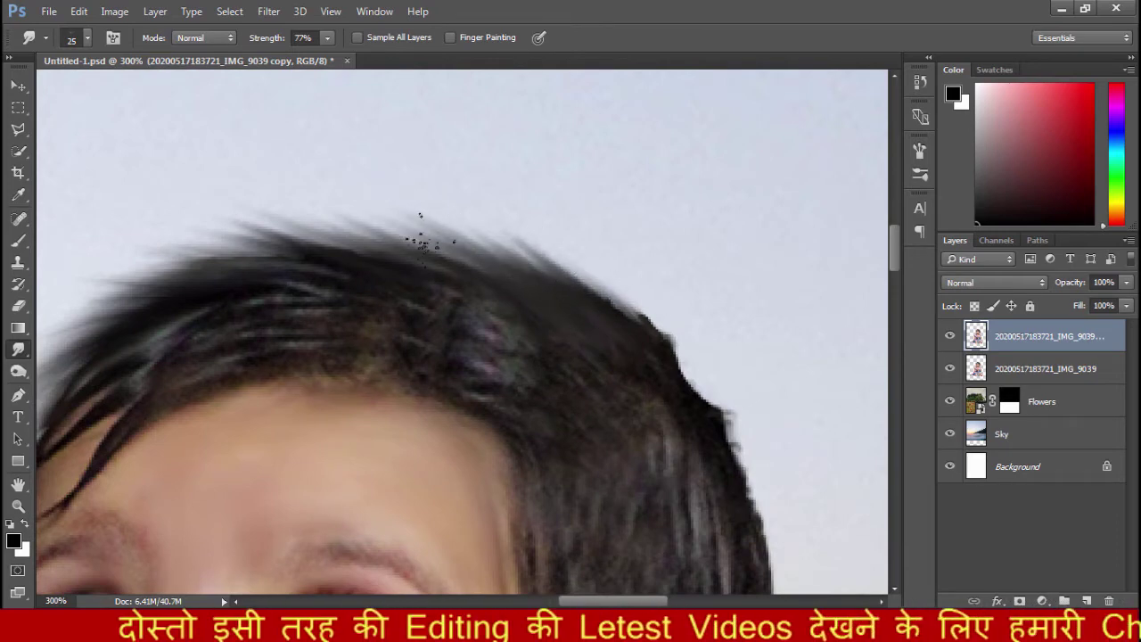
key("ctrl+minus")
key("ctrl+minus")
key("ctrl+minus")
key("ctrl+minus")
key("ctrl+minus")
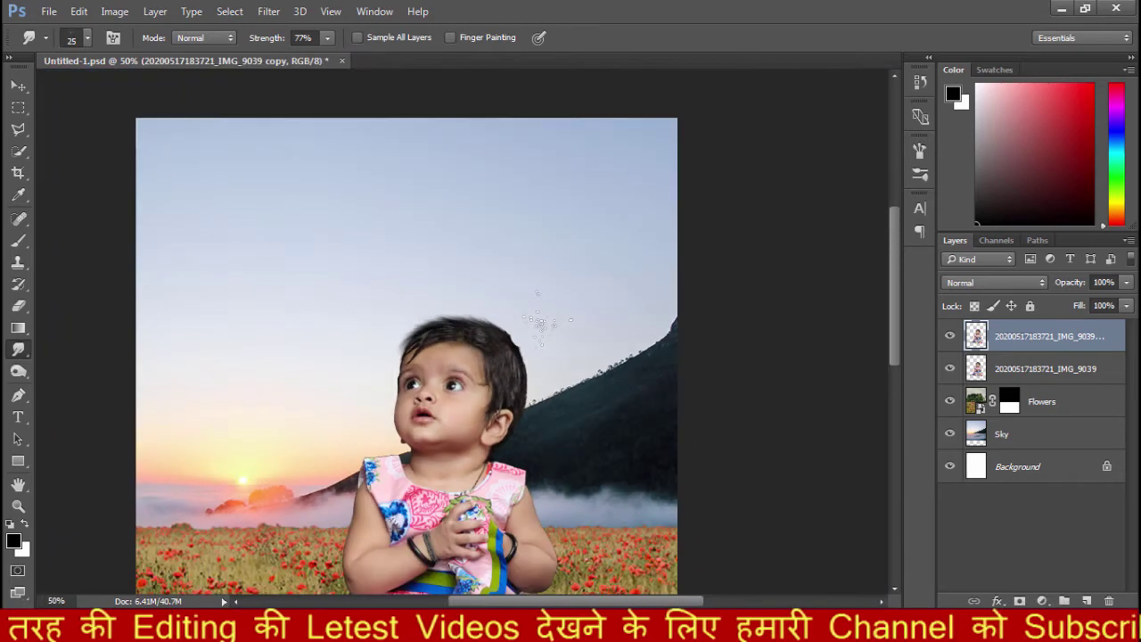
Soften the hair edge down the back of the head to behind the ear, and save the document
scroll(541, 323, "up", 3)
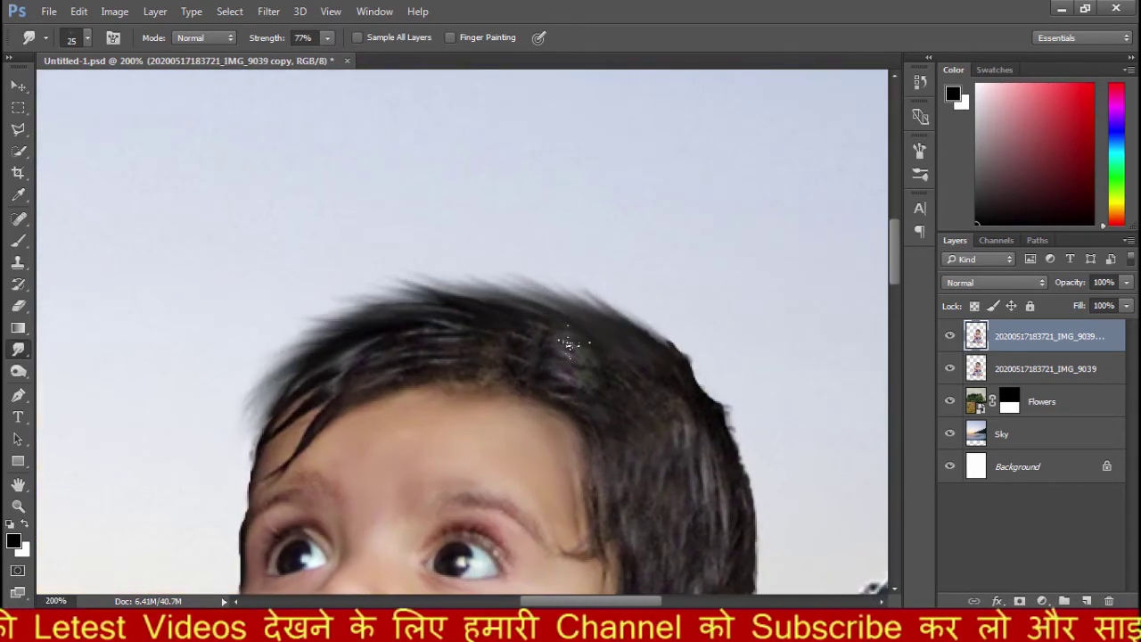
left_click_drag(673, 401, 465, 389)
scroll(432, 318, "up", 1)
mouse_move(487, 334)
left_mouse_down()
mouse_move(461, 312)
mouse_move(495, 346)
mouse_move(501, 314)
left_mouse_up()
left_click_drag(545, 476, 439, 295)
left_click_drag(432, 215, 446, 234)
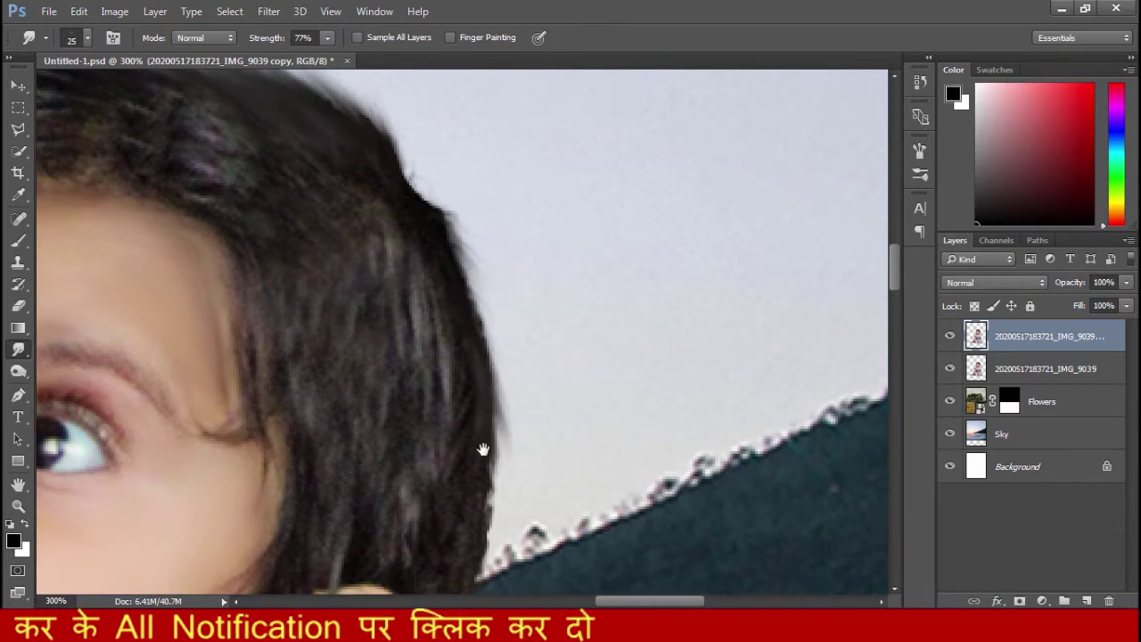
left_click_drag(483, 448, 498, 316)
left_click_drag(505, 459, 526, 297)
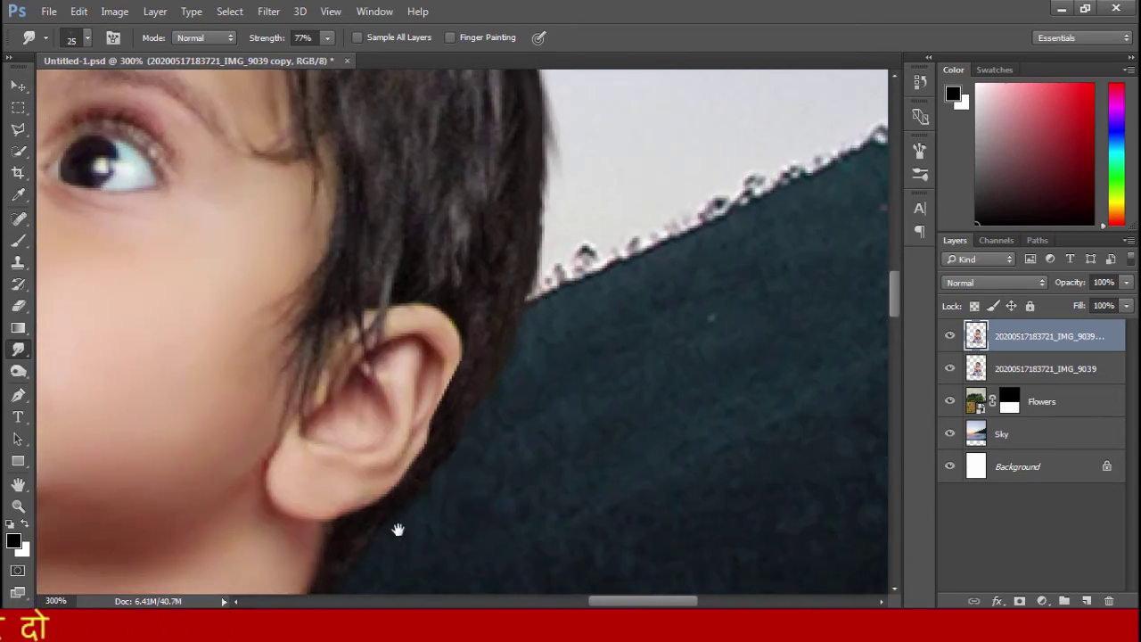
left_click_drag(398, 530, 456, 439)
scroll(526, 484, "down", 10)
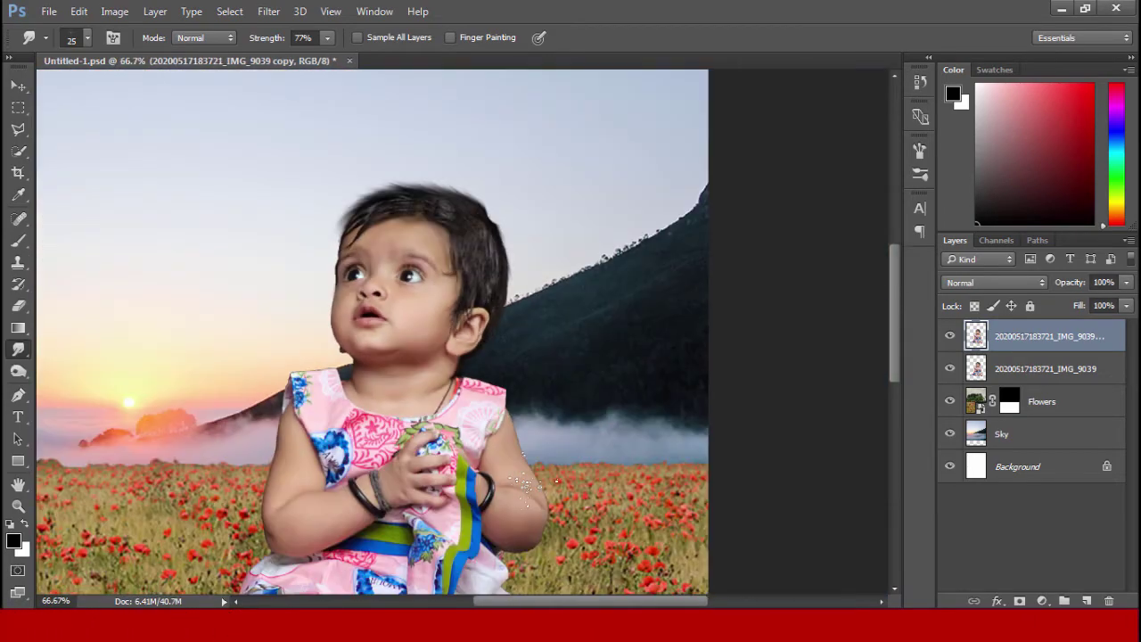
key("ctrl+s")
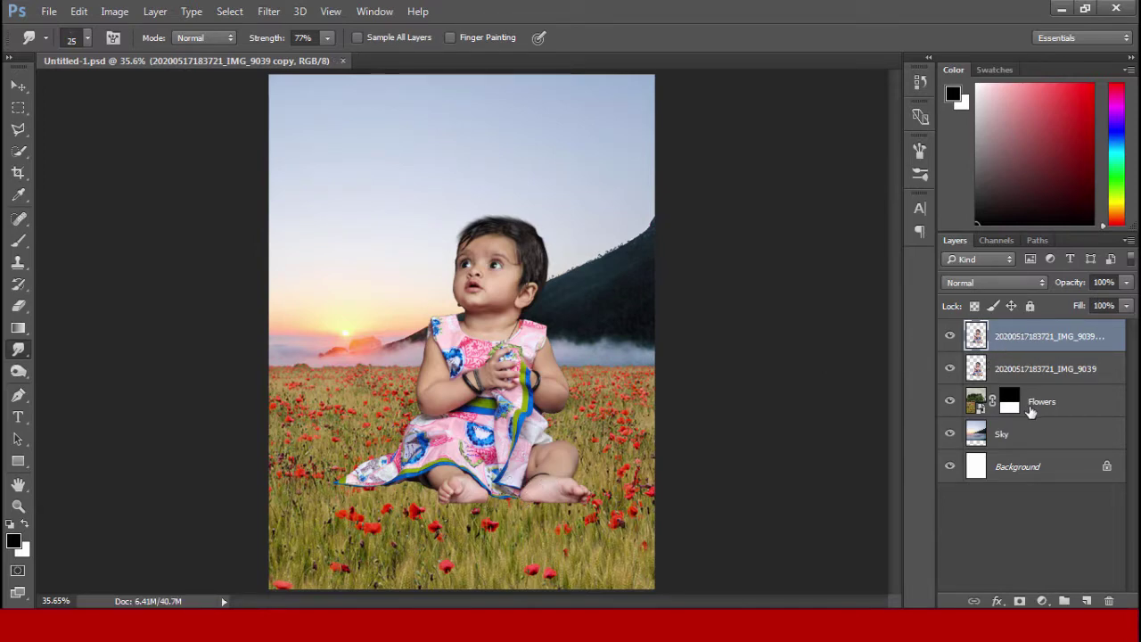
Delete the original child's photo layer beneath the smudged copy, and select the copy
left_click(1037, 368)
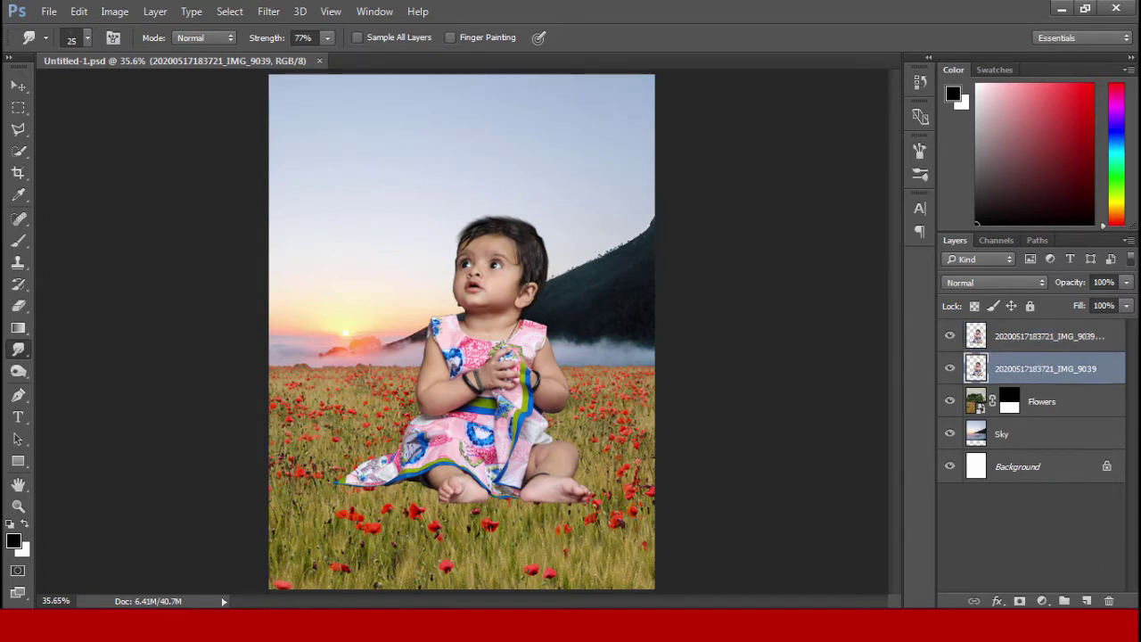
left_click(1109, 601)
left_click(481, 242)
left_click(995, 336)
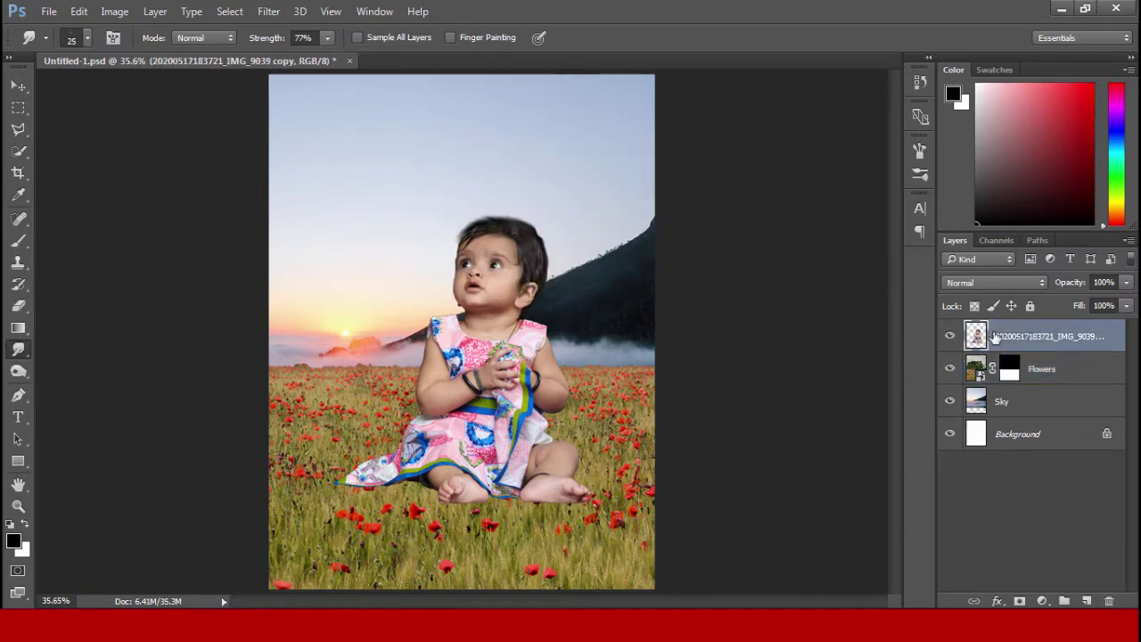
Add a layer mask to the child's layer and set up a black Soft Round brush at 65 px with 29% flow
left_click(1021, 603)
left_click(20, 248)
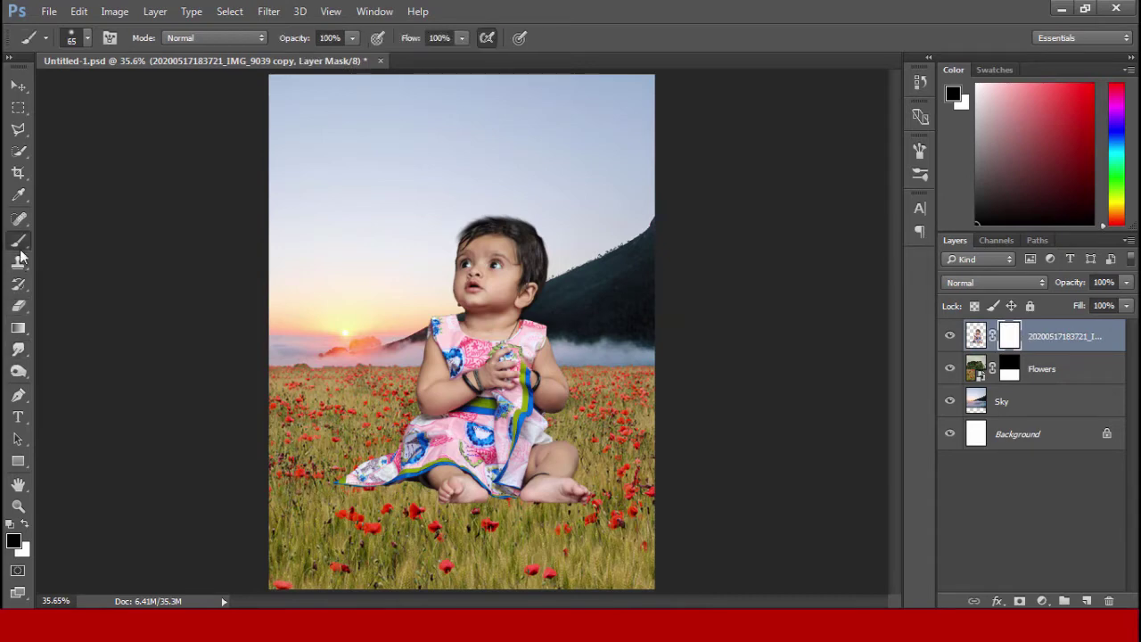
left_click(88, 38)
scroll(192, 248, "up", 1)
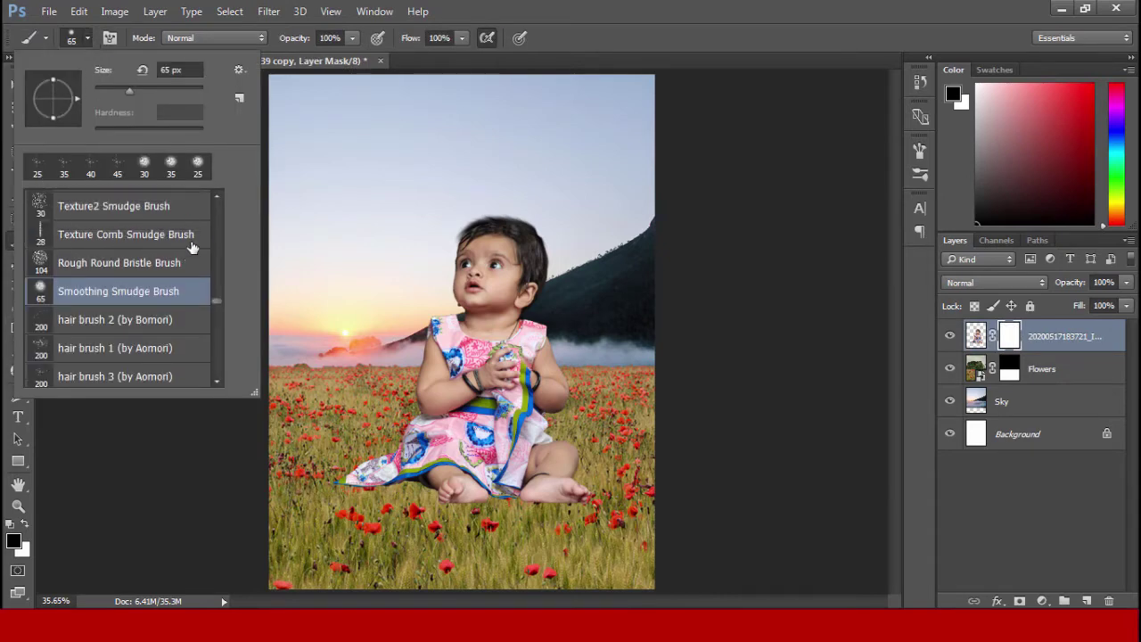
left_click_drag(221, 302, 230, 183)
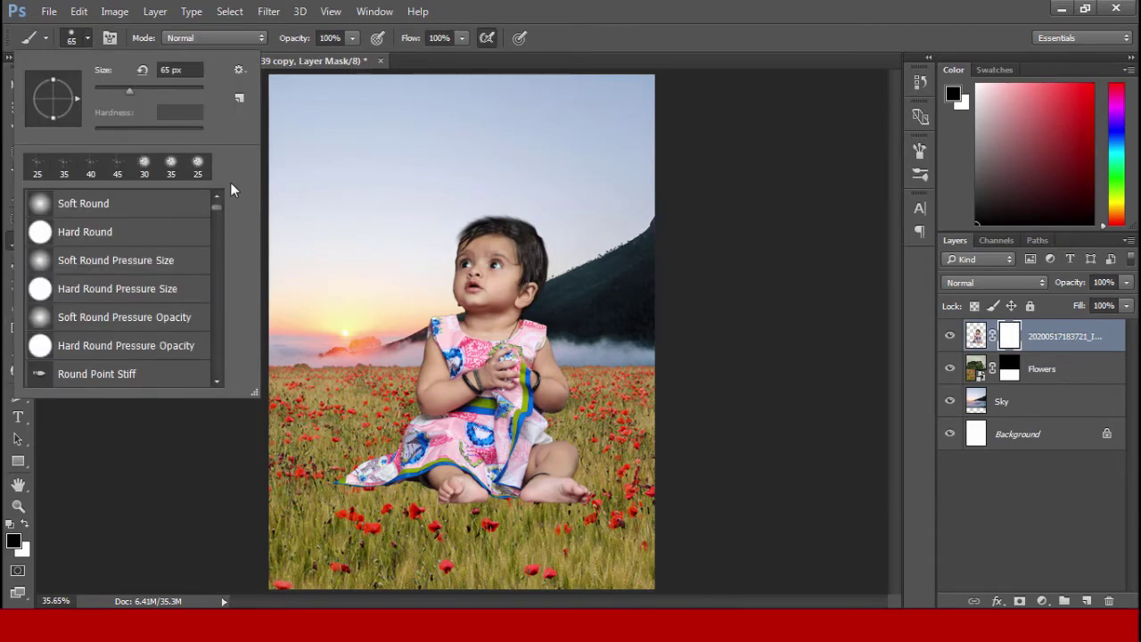
left_click(119, 208)
left_click(715, 21)
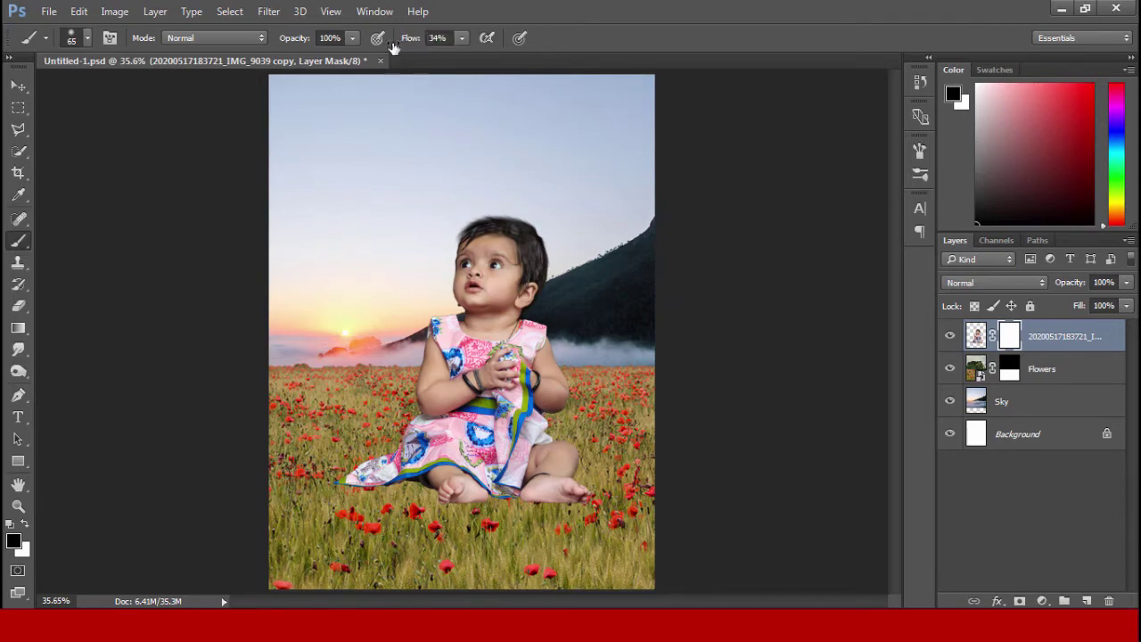
Paint on the mask with a 9–10 px brush along the feet and dress hem so grass blades overlap them
key("ctrl+1")
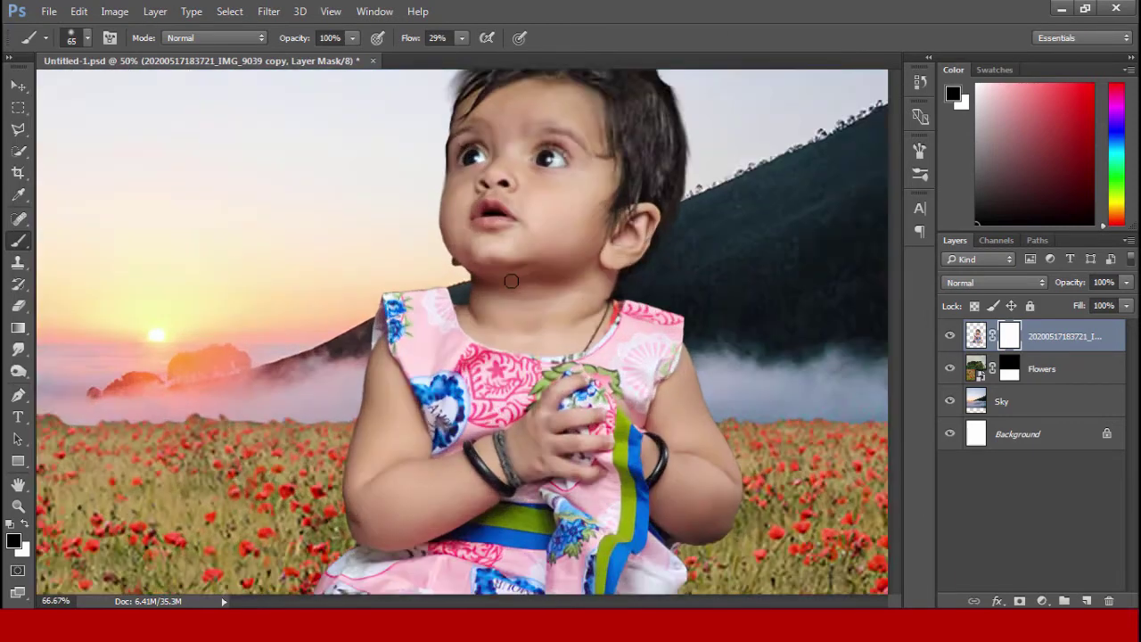
left_click_drag(545, 386, 474, 101)
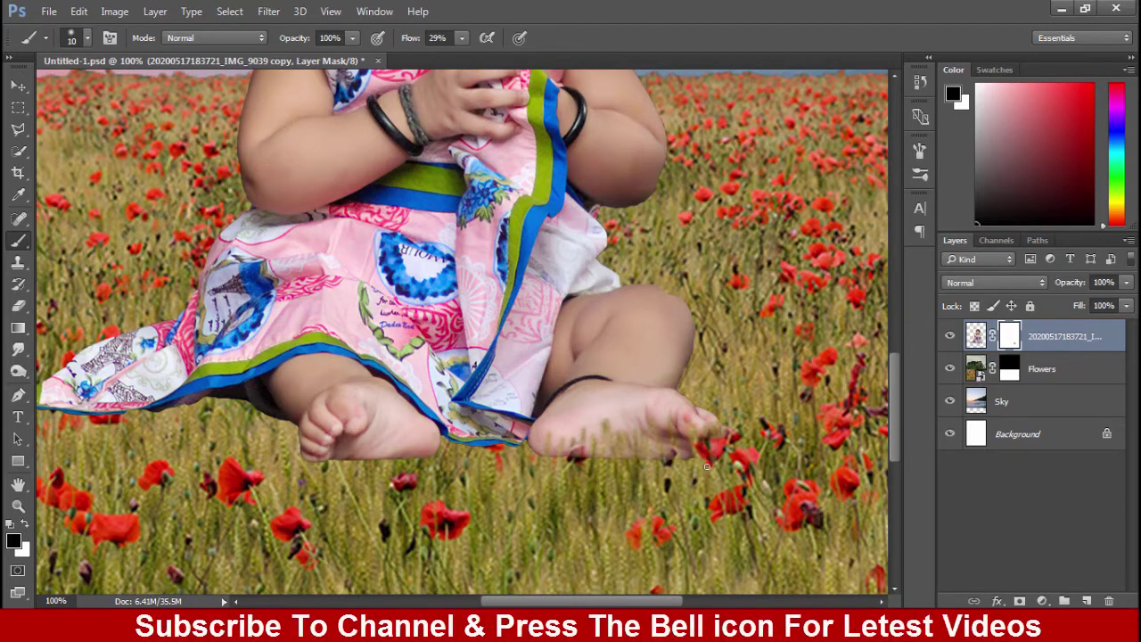
left_click_drag(685, 429, 674, 423)
mouse_move(641, 475)
left_mouse_down()
mouse_move(615, 419)
mouse_move(581, 437)
mouse_move(550, 422)
left_mouse_up()
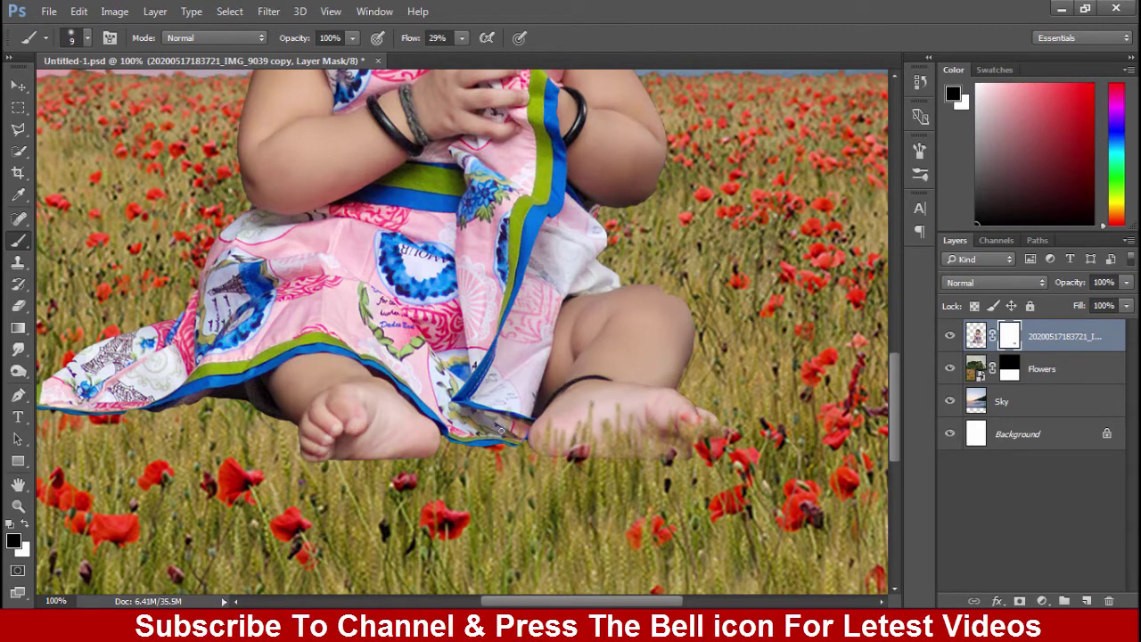
mouse_move(485, 443)
left_mouse_down()
mouse_move(460, 433)
mouse_move(417, 443)
mouse_move(397, 464)
mouse_move(389, 449)
mouse_move(451, 461)
left_mouse_up()
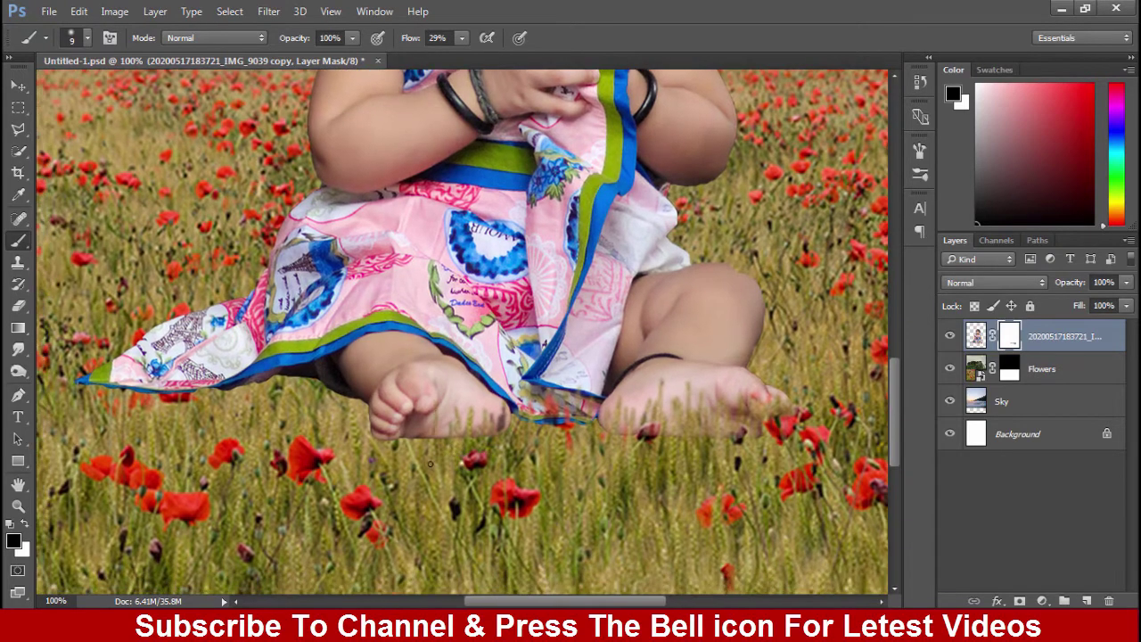